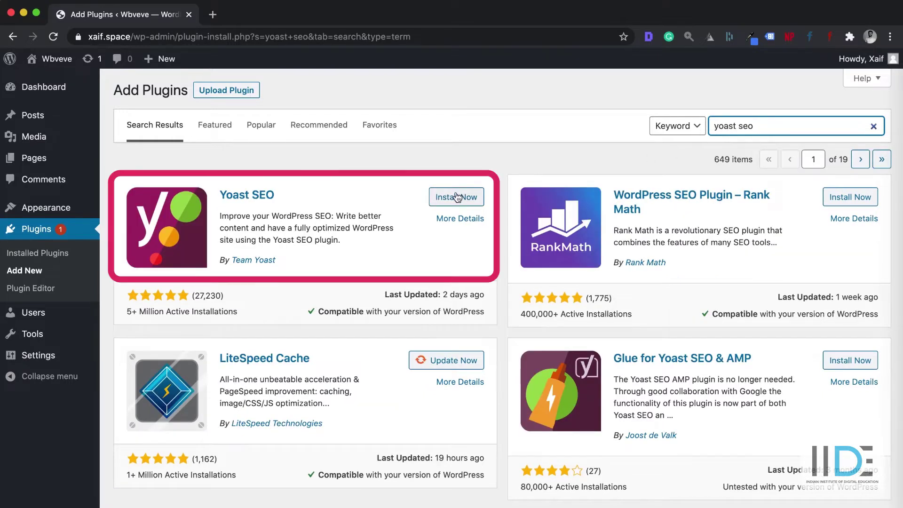
# Install the Yoast SEO plugin from the search results and activate it
pyautogui.click(455, 199)
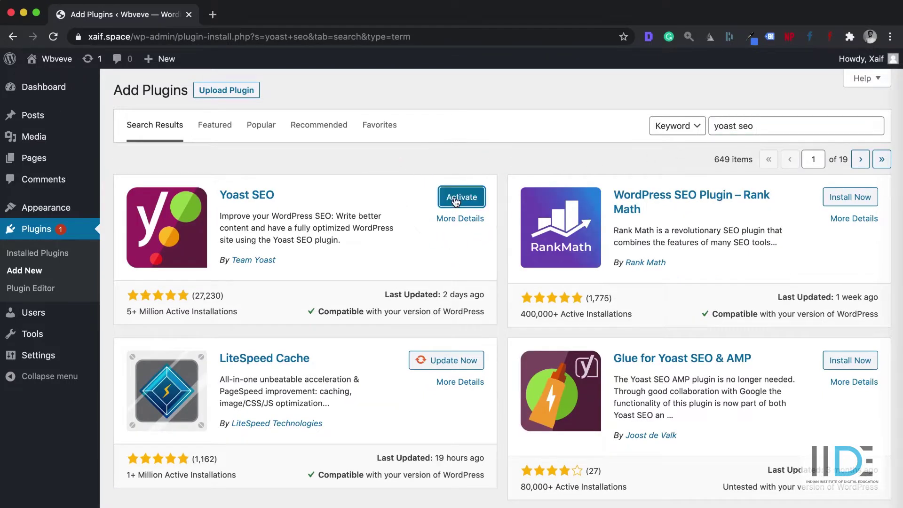
pyautogui.click(461, 197)
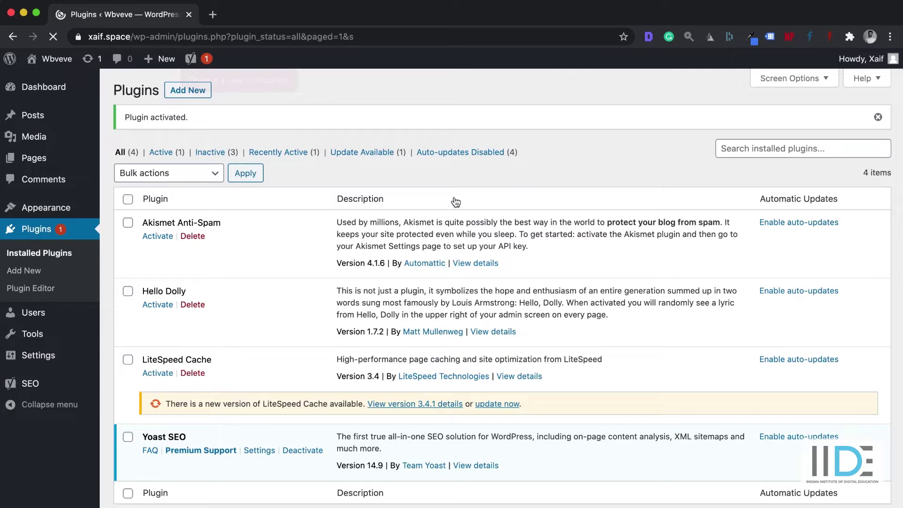
pyautogui.scroll(-1, 456, 203)
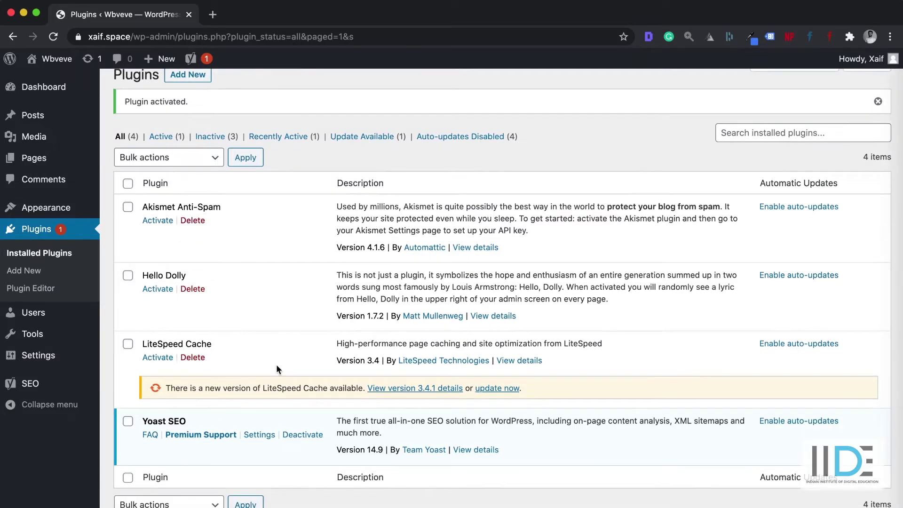
# Open Yoast SEO's general settings and read the Problems section of its dashboard
pyautogui.moveTo(65, 384)
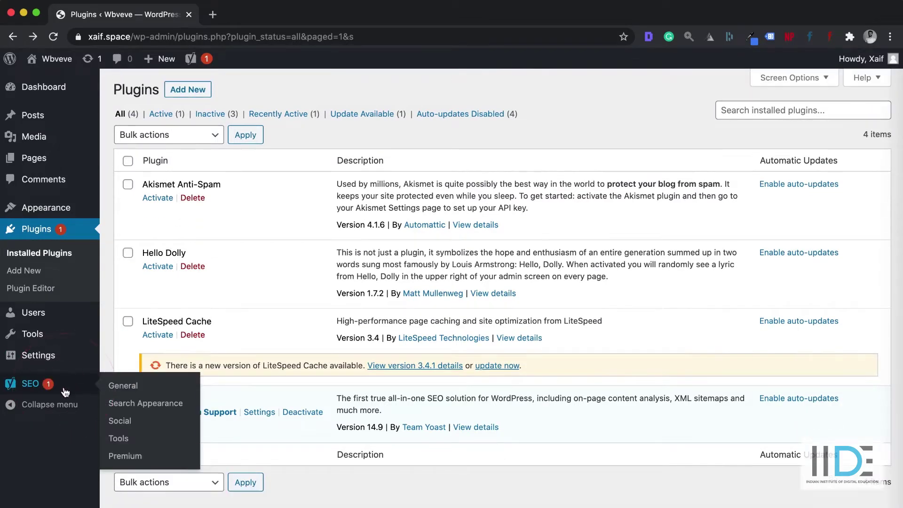
pyautogui.click(122, 385)
pyautogui.click(165, 125)
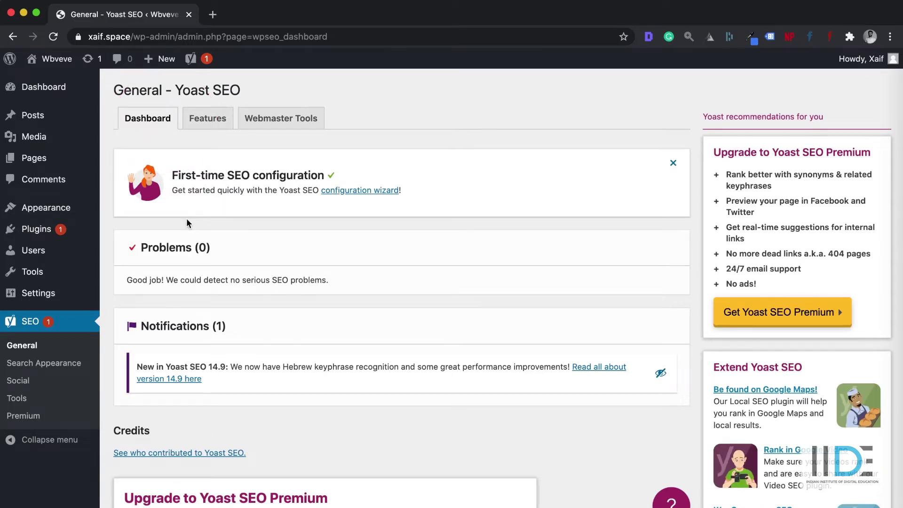
pyautogui.moveTo(124, 280); pyautogui.dragTo(363, 287)
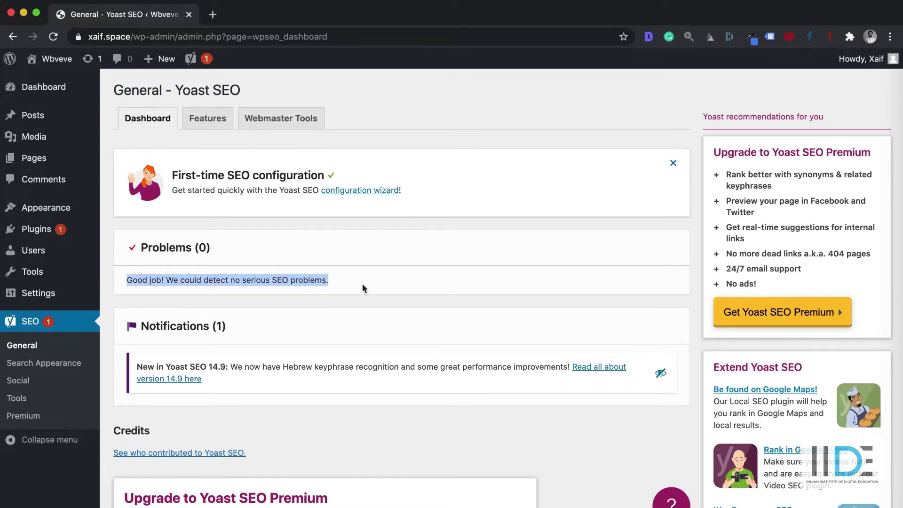
pyautogui.click(362, 284)
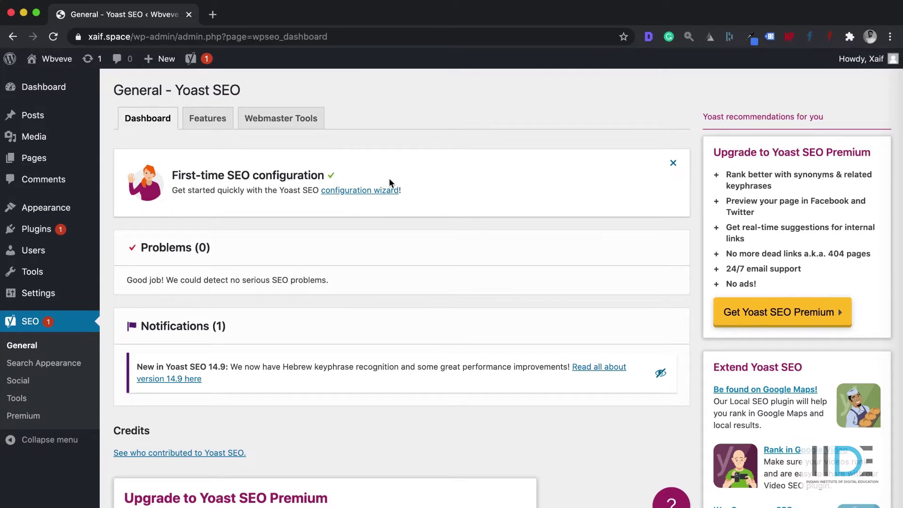
# Start the configuration wizard, marking the site as live and ready to be indexed and its type as a blog
pyautogui.click(383, 190)
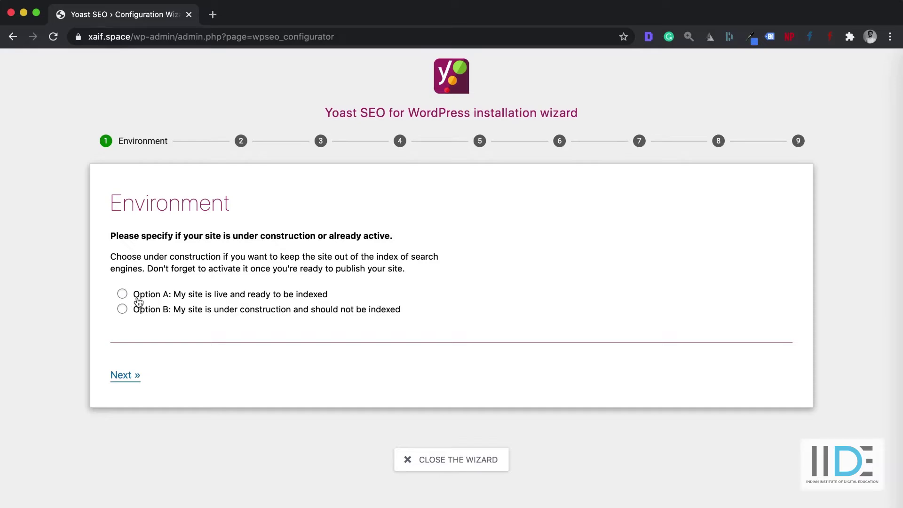
pyautogui.click(123, 296)
pyautogui.click(124, 379)
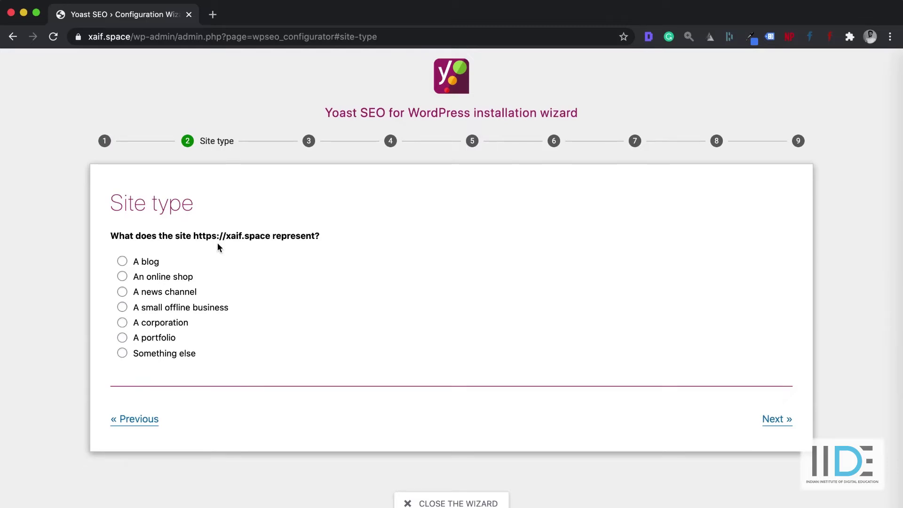
pyautogui.click(141, 263)
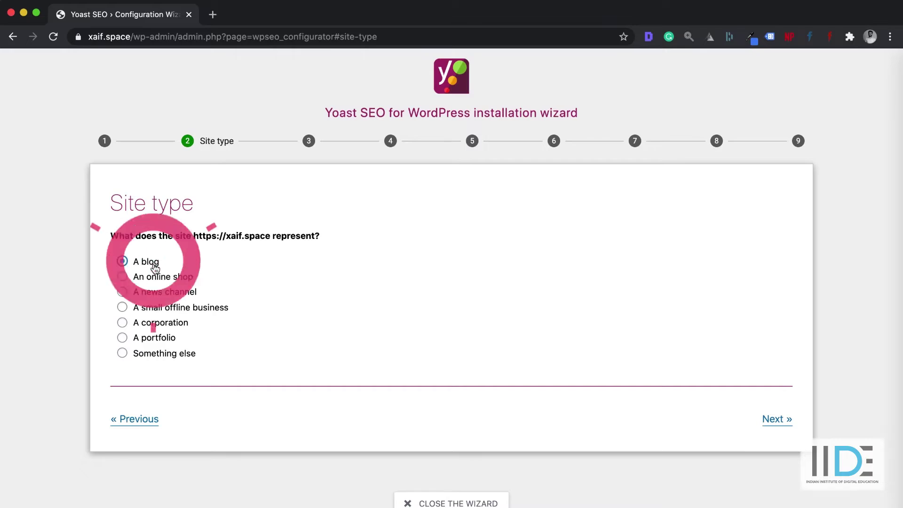
pyautogui.click(784, 420)
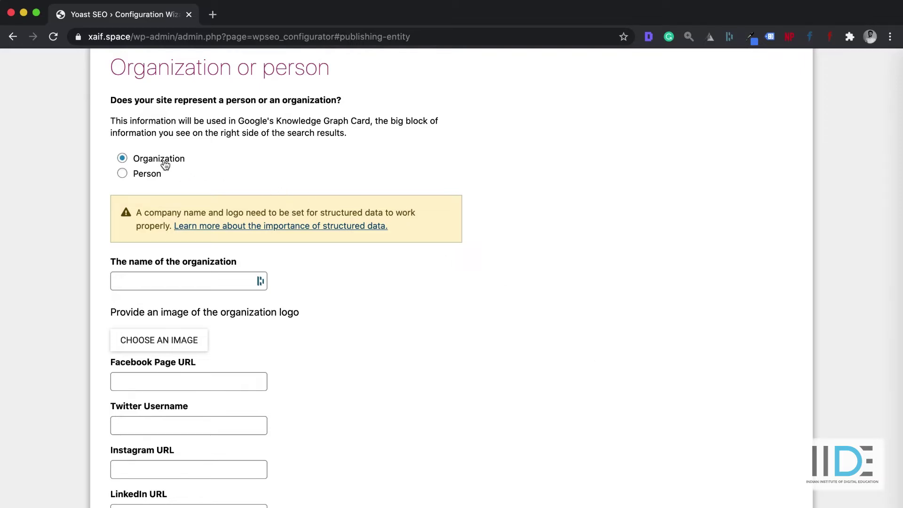
# Set the site to represent a person instead of an organization and choose the site owner as that person
pyautogui.scroll(-4, 182, 285)
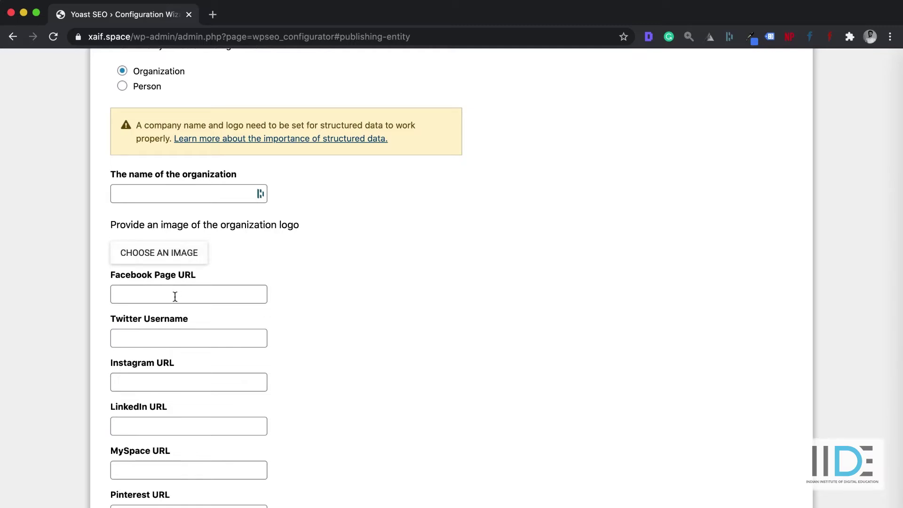
pyautogui.scroll(-3, 175, 296)
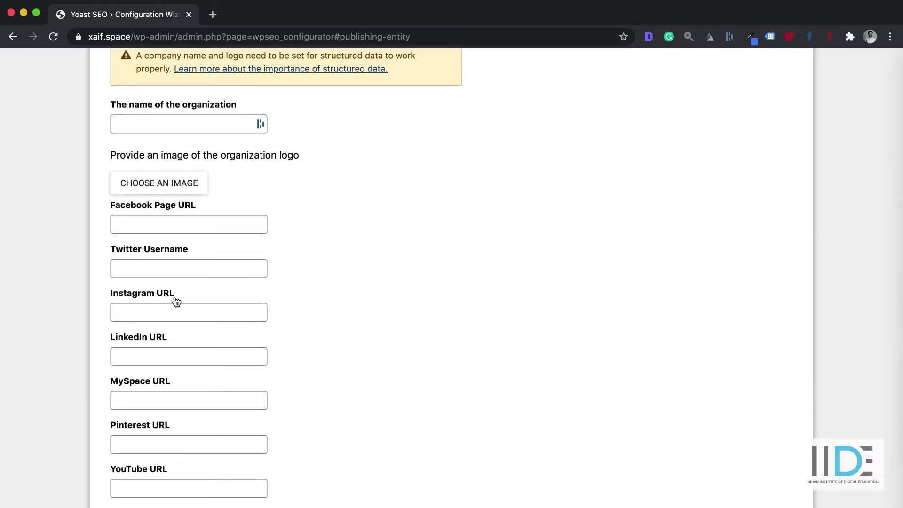
pyautogui.scroll(-6, 176, 302)
pyautogui.scroll(3, 175, 296)
pyautogui.scroll(10, 175, 296)
pyautogui.click(142, 224)
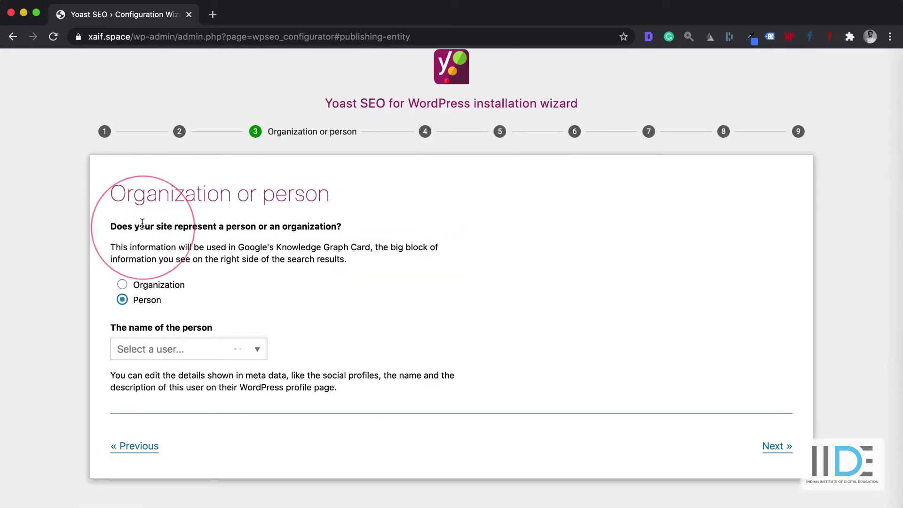
pyautogui.click(162, 349)
pyautogui.click(161, 374)
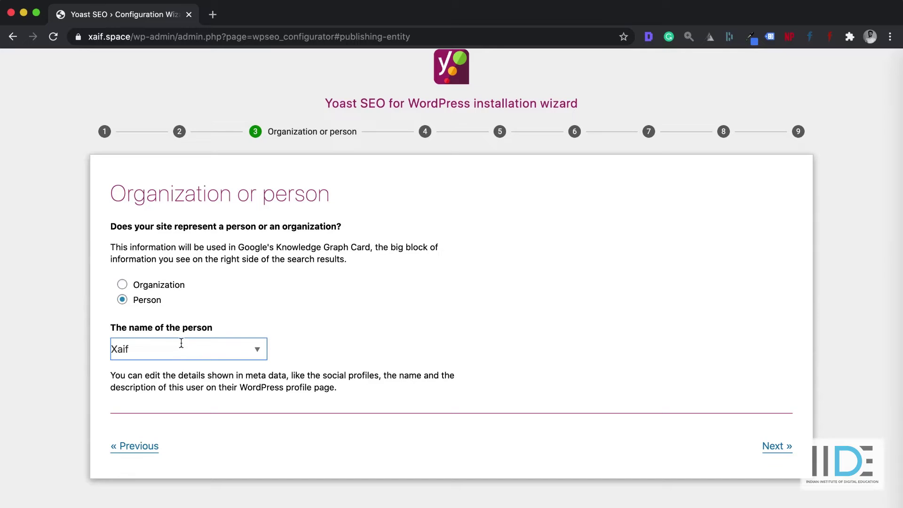
pyautogui.click(770, 446)
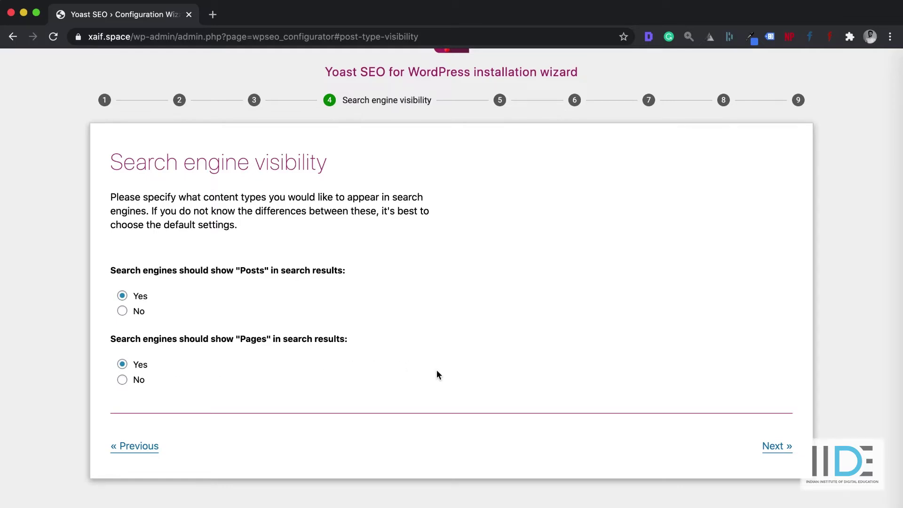
# Keep Posts and Pages shown in search results and set multiple authors to No
pyautogui.click(777, 449)
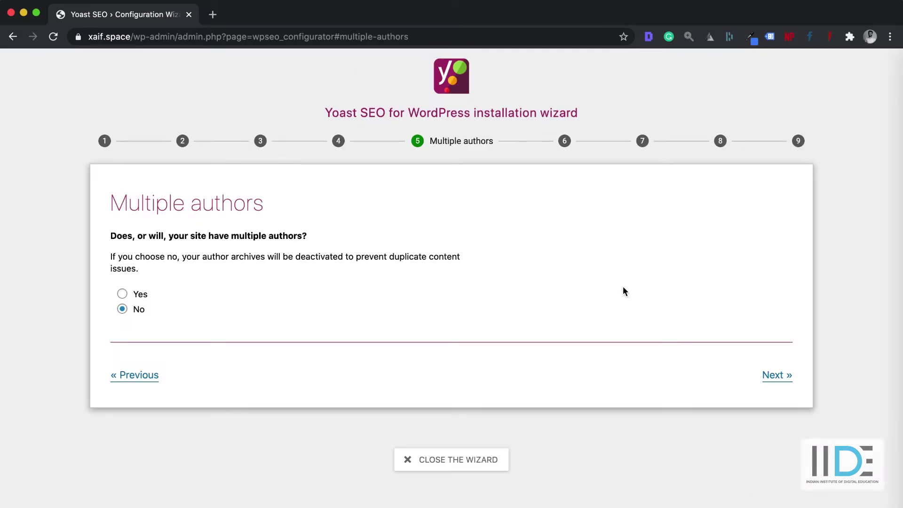
pyautogui.click(140, 298)
pyautogui.click(138, 308)
pyautogui.click(776, 376)
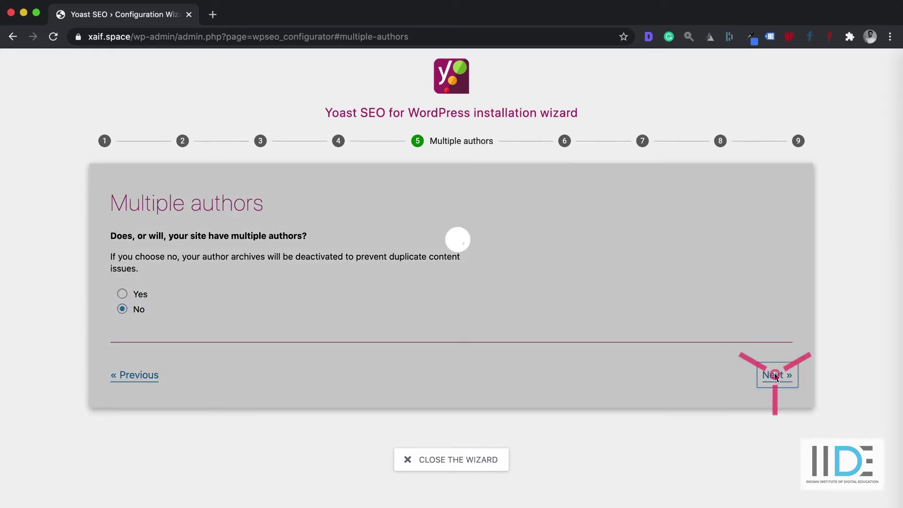
# In the title settings, change the website name to the site owner's name and choose | as the title separator
pyautogui.scroll(-3, 393, 301)
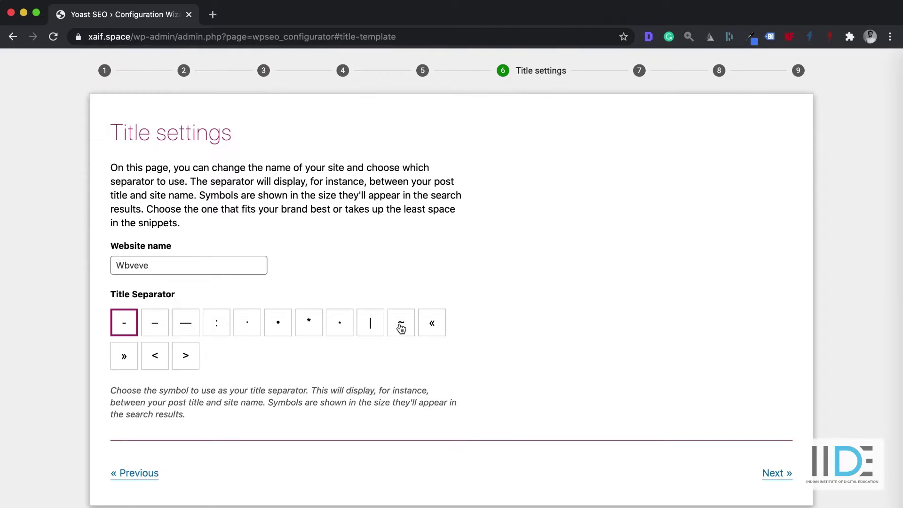
pyautogui.click(211, 265)
pyautogui.press('super+a')
pyautogui.write('Xaif')
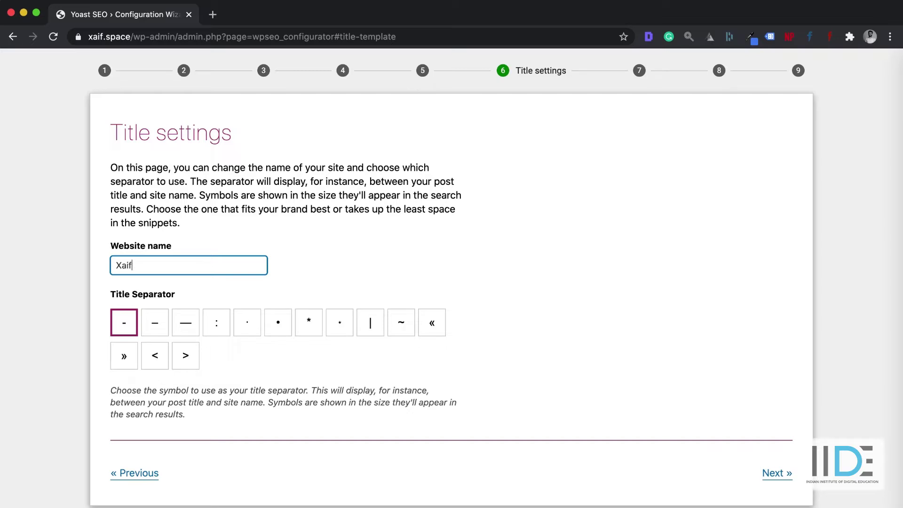
pyautogui.click(372, 333)
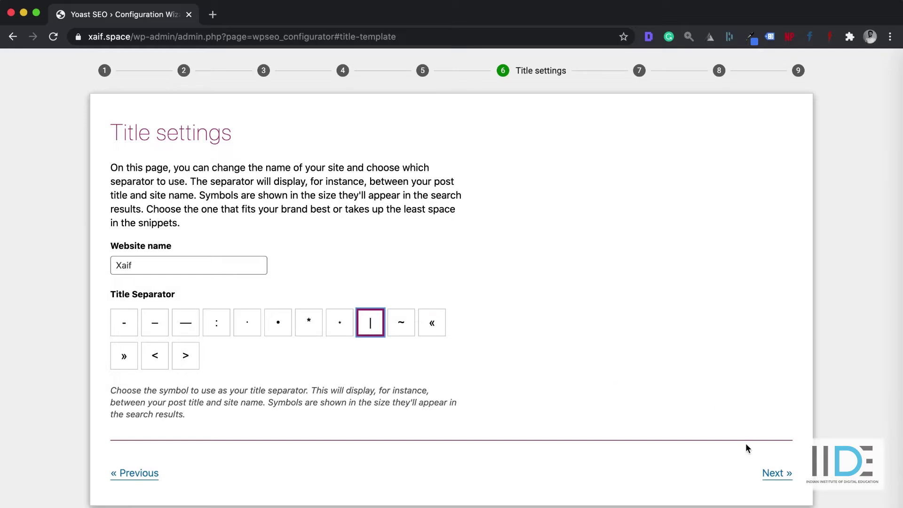
pyautogui.click(779, 477)
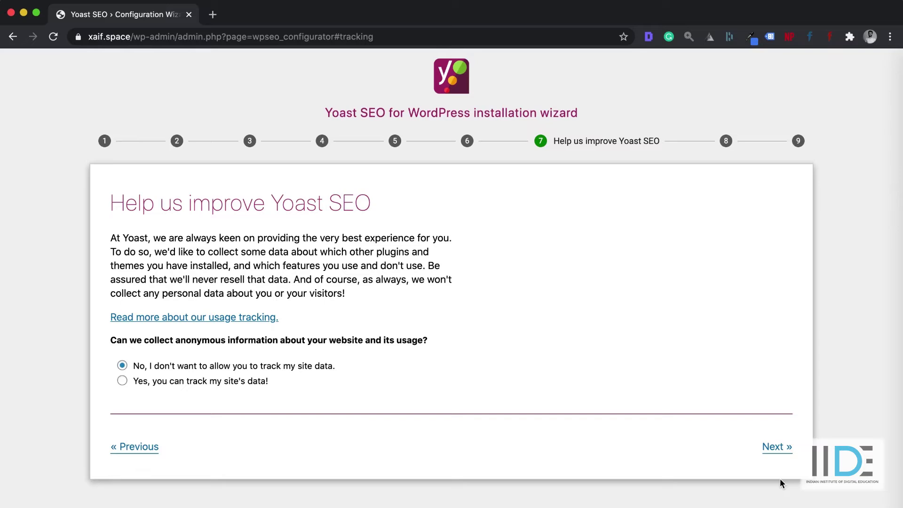
# Complete the wizard with site data tracking declined, pass the newsletter page and close the wizard
pyautogui.click(780, 447)
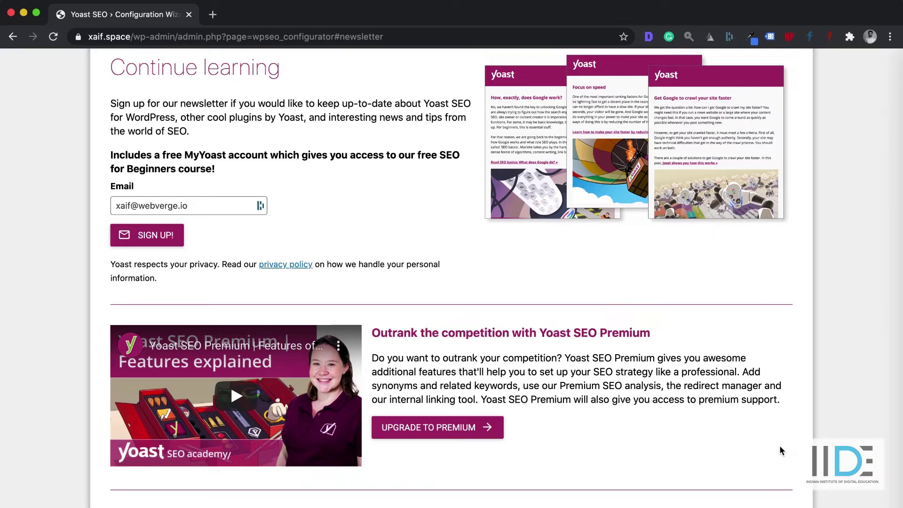
pyautogui.click(141, 237)
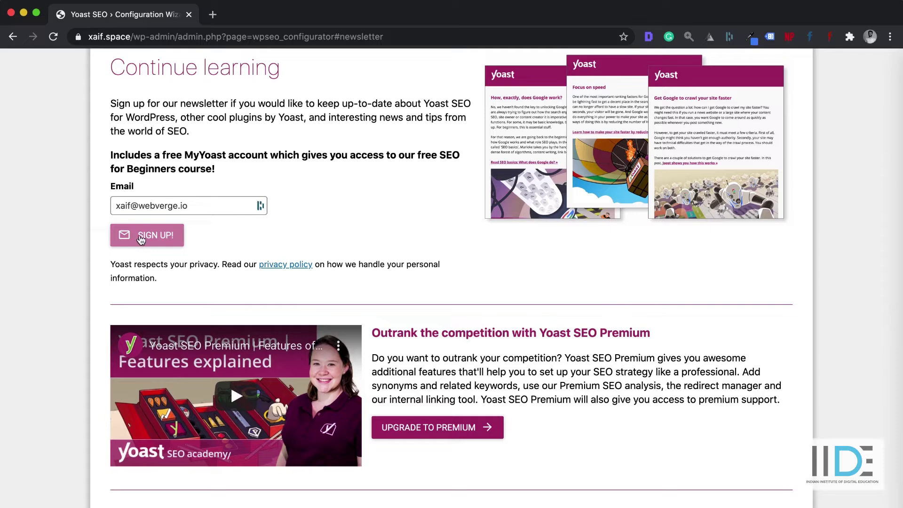
pyautogui.scroll(-6, 776, 427)
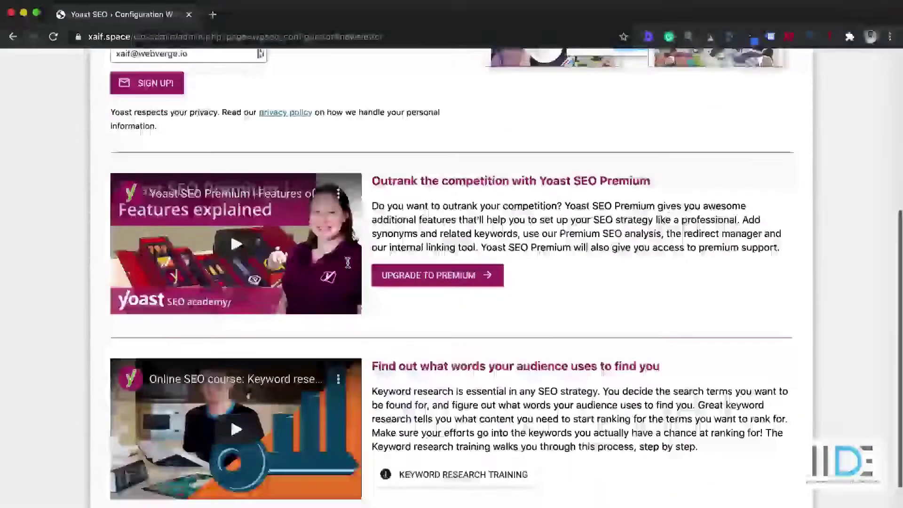
pyautogui.click(770, 446)
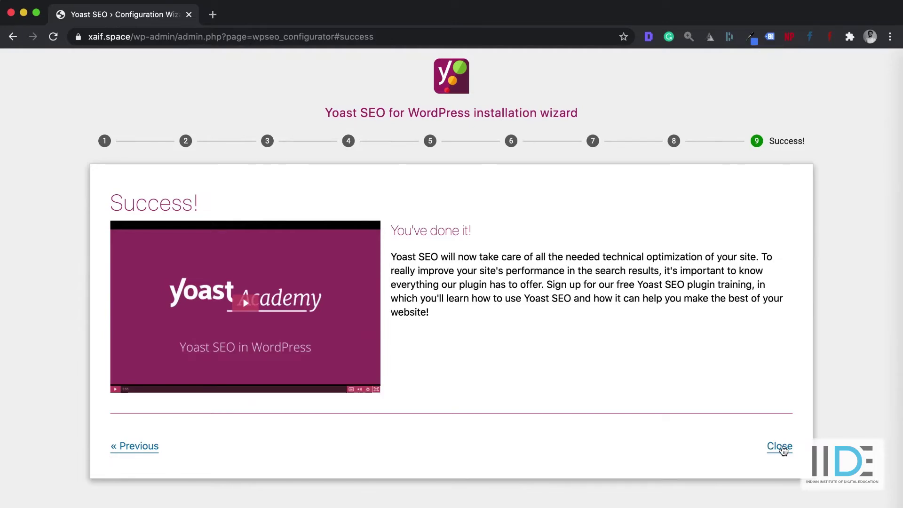
pyautogui.click(780, 448)
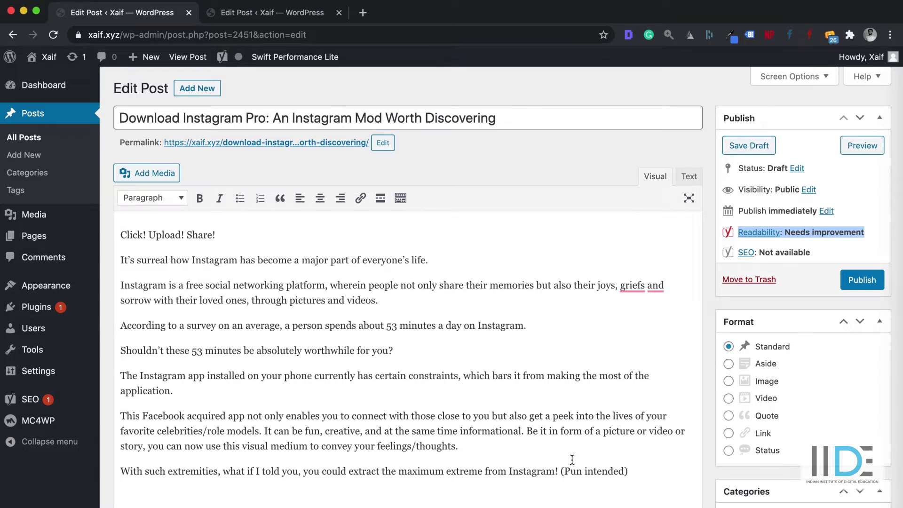
# Check the readability and SEO ratings in the publishing details of the Instagram Pro draft post
pyautogui.click(529, 115)
pyautogui.click(437, 361)
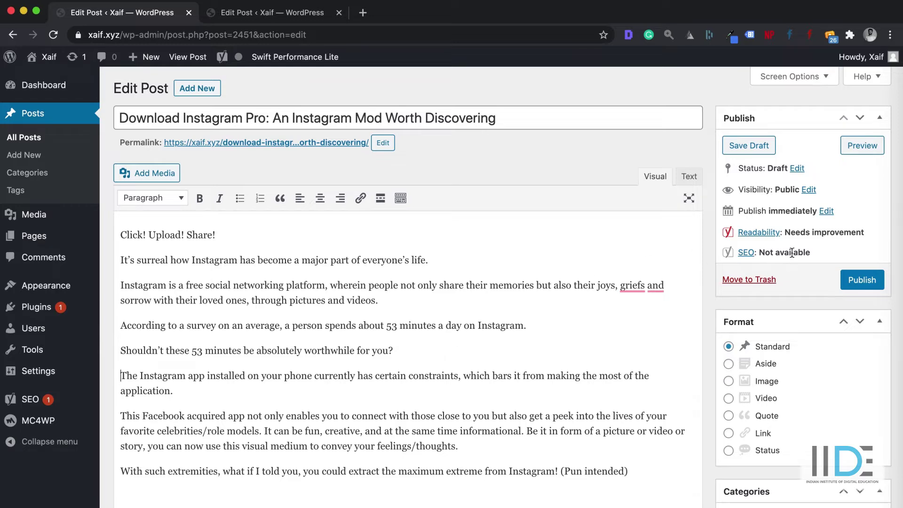
pyautogui.click(816, 257)
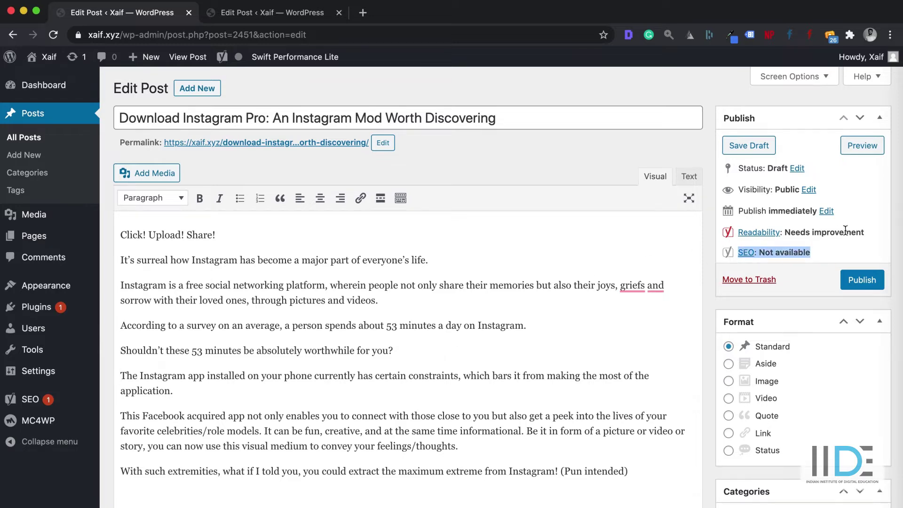
pyautogui.moveTo(865, 232); pyautogui.dragTo(737, 236)
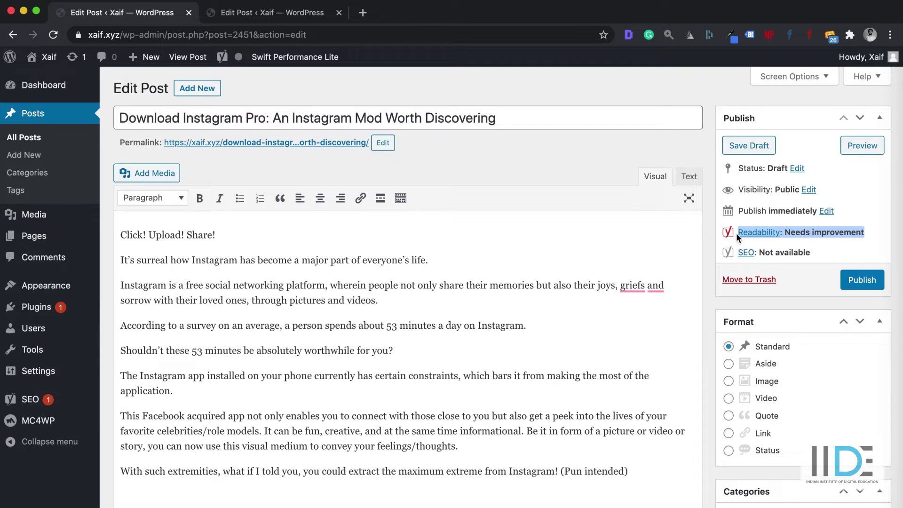
pyautogui.tripleClick(734, 255)
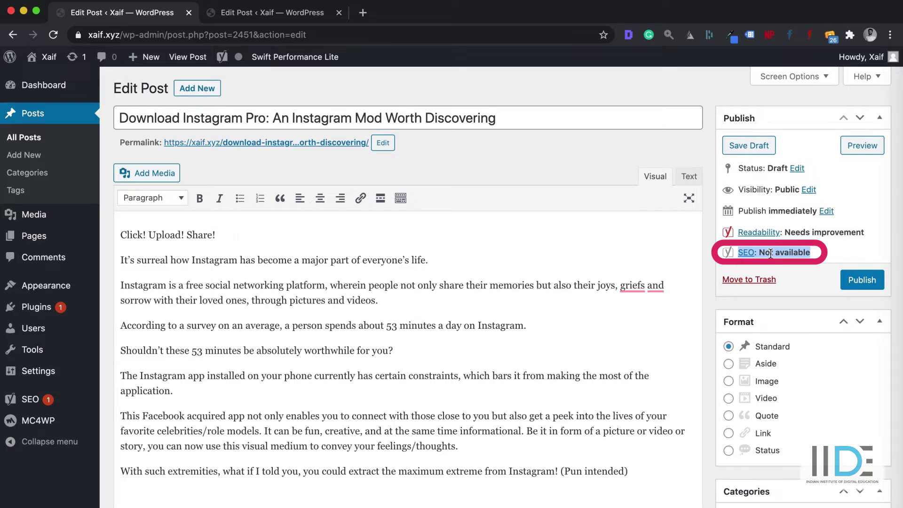
# Look through the draft post's content down to the Yoast SEO section below the editor
pyautogui.scroll(-3, 507, 311)
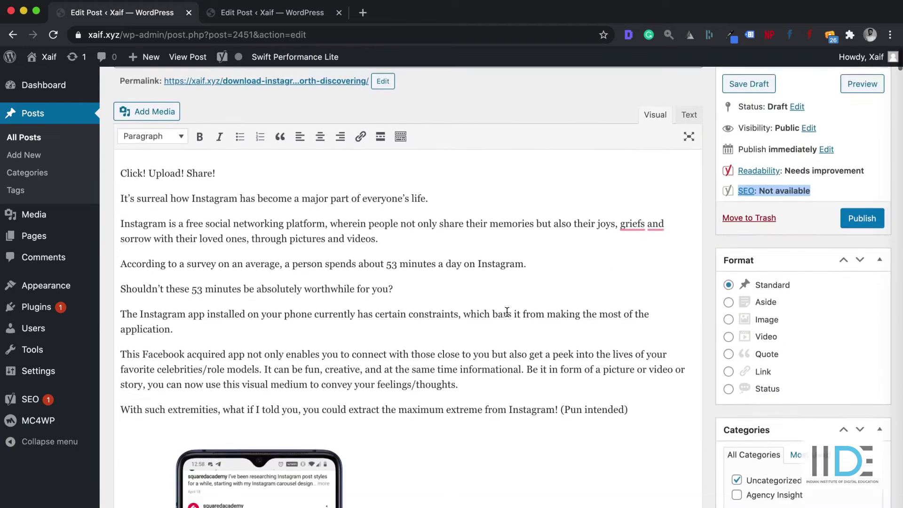
pyautogui.scroll(3, 507, 312)
pyautogui.scroll(-1, 507, 312)
pyautogui.scroll(-15, 507, 312)
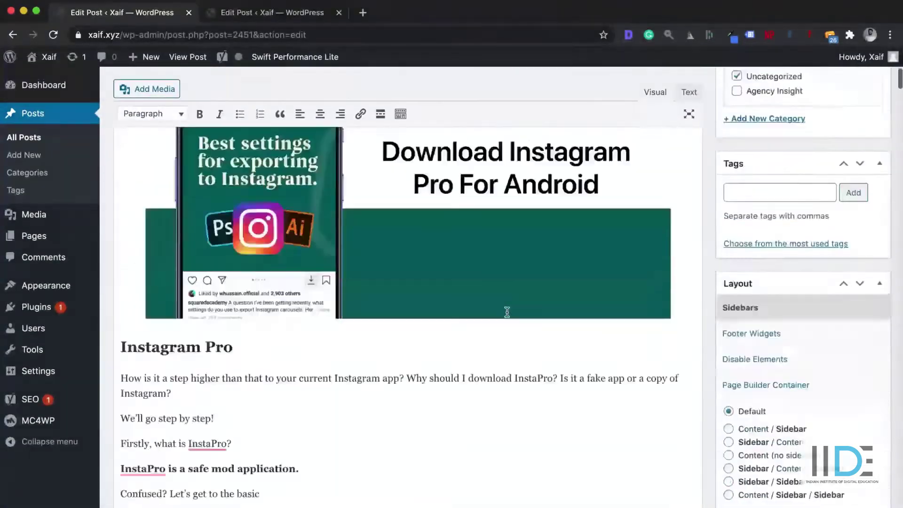
pyautogui.scroll(6, 507, 312)
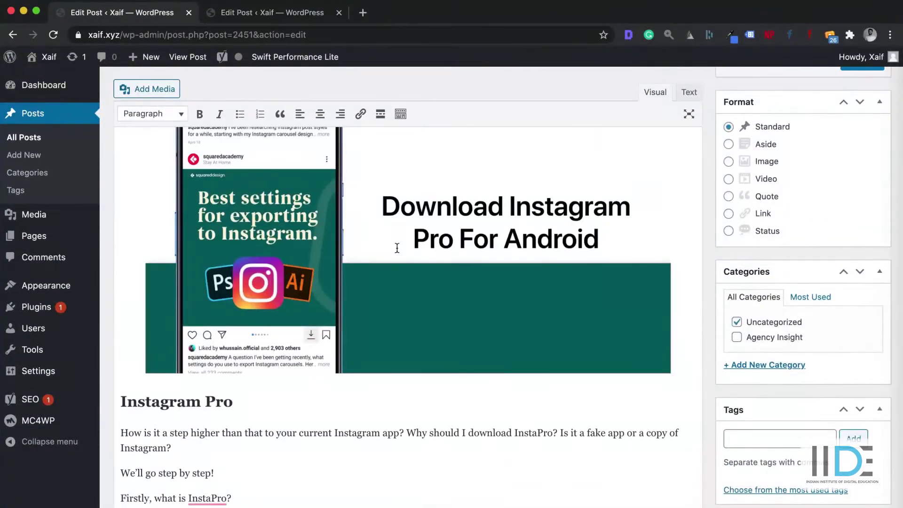
pyautogui.scroll(-5, 483, 263)
pyautogui.scroll(-20, 482, 263)
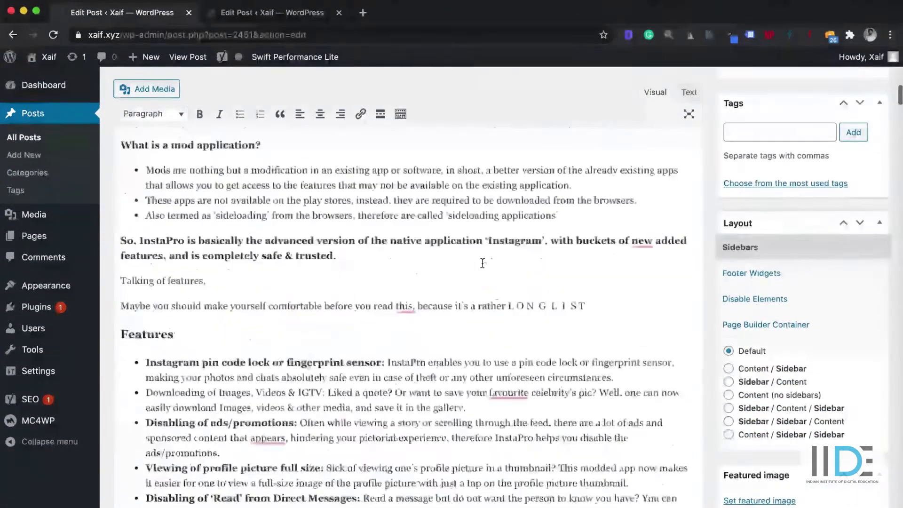
pyautogui.scroll(-20, 483, 263)
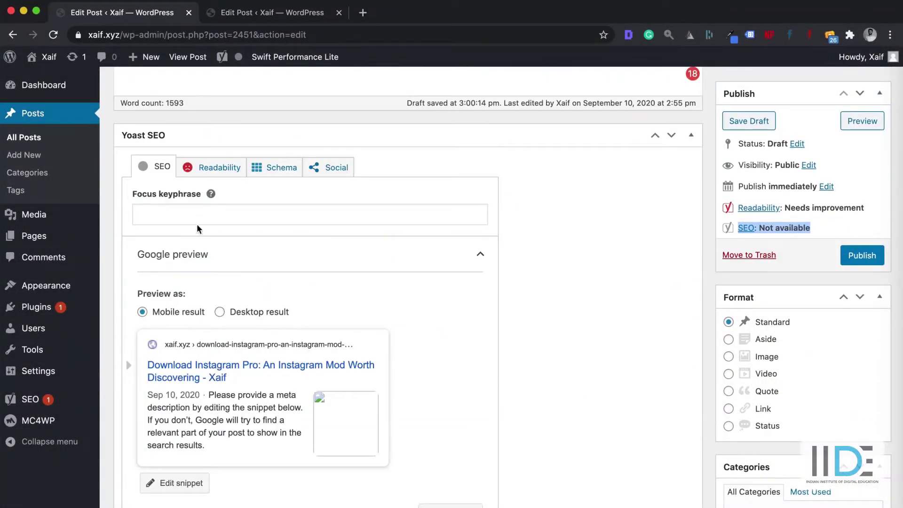
# Close the snippet editor beneath the Google preview
pyautogui.click(199, 216)
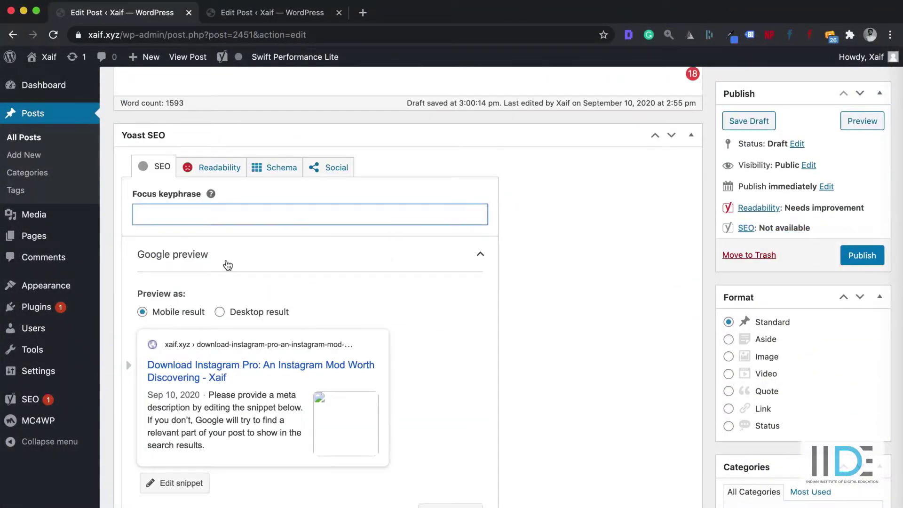
pyautogui.scroll(-3, 256, 321)
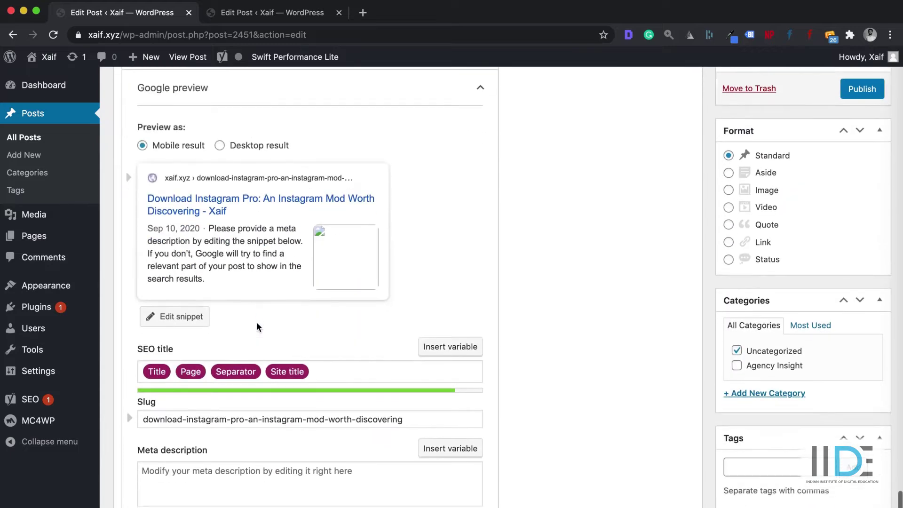
pyautogui.click(172, 315)
pyautogui.scroll(2, 242, 211)
pyautogui.scroll(1, 242, 212)
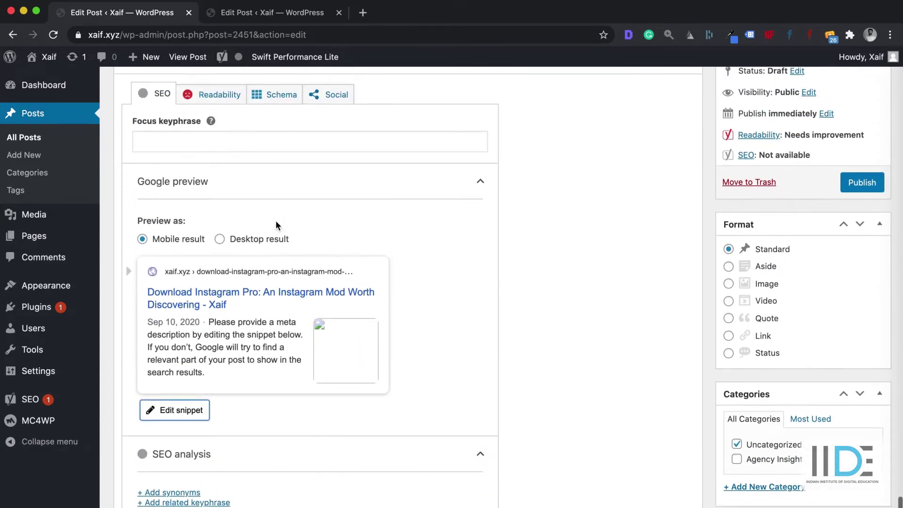
# Set the post's focus keyphrase to "Instagram Pro"
pyautogui.click(222, 141)
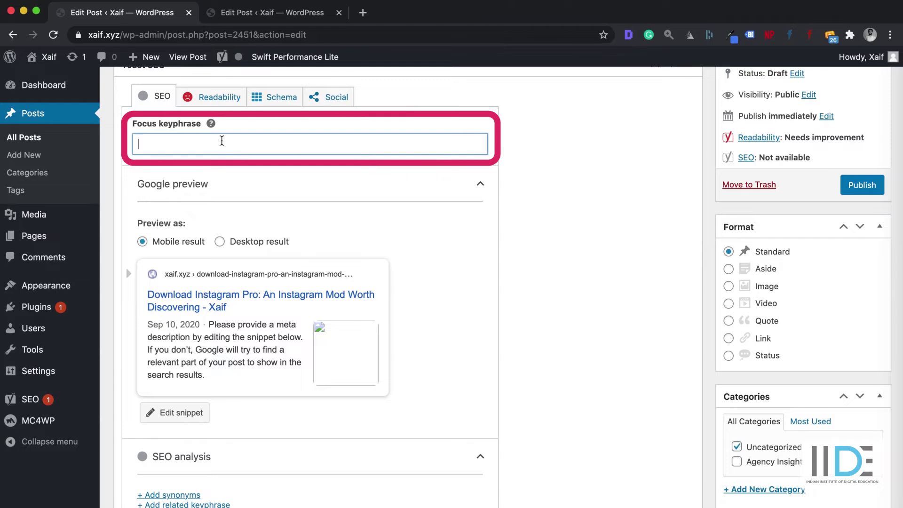
pyautogui.write('INSTA')
pyautogui.press('BackSpace')
pyautogui.press('BackSpace')
pyautogui.press('BackSpace')
pyautogui.press('BackSpace')
pyautogui.press('BackSpace')
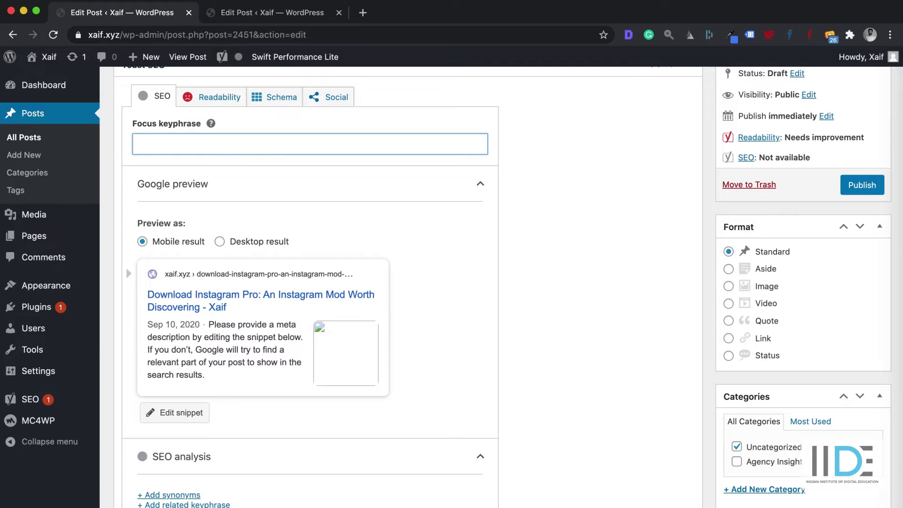
pyautogui.write('Insta')
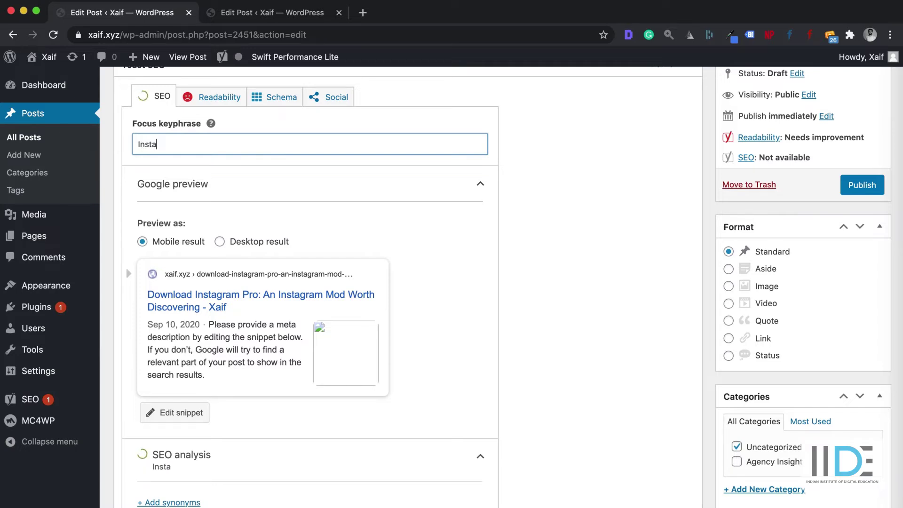
pyautogui.write('gram Pro')
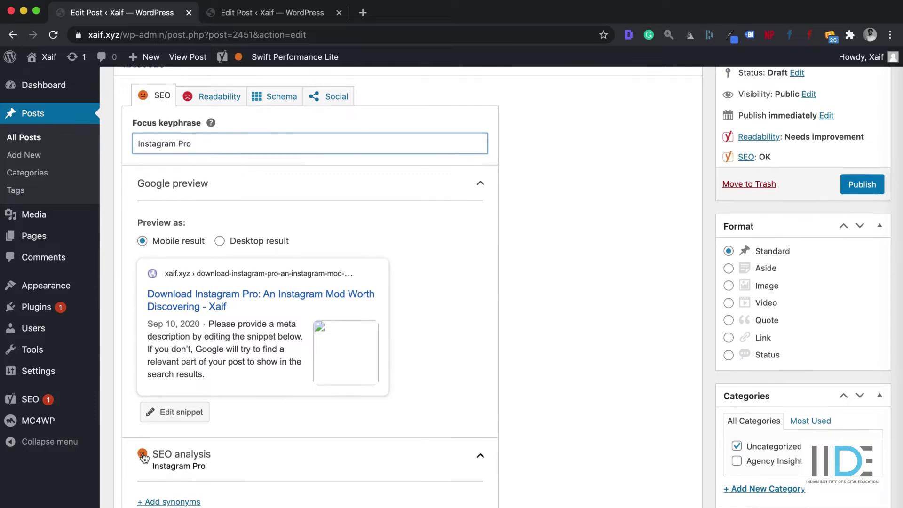
# Collapse the SEO analysis section and check the SEO rating in the publishing details
pyautogui.scroll(-1, 144, 457)
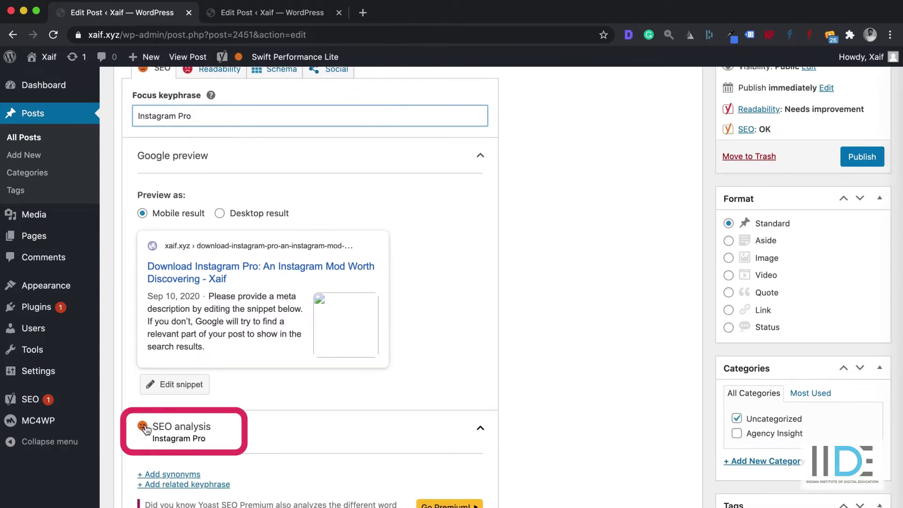
pyautogui.click(324, 425)
pyautogui.moveTo(811, 118)
pyautogui.mouseDown()
pyautogui.moveTo(800, 141)
pyautogui.moveTo(726, 128)
pyautogui.moveTo(737, 136)
pyautogui.mouseUp()
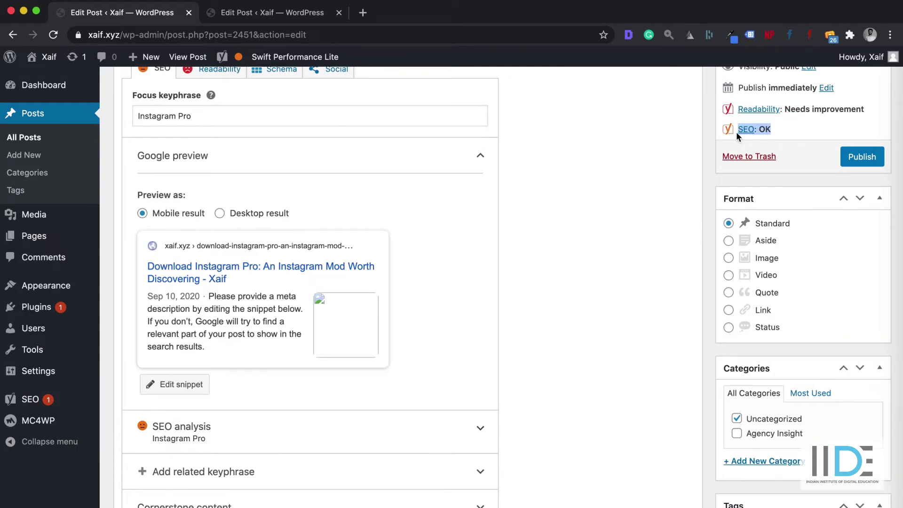
# Open the snippet editor and replace the SEO title variables with "Instagram Pro: A Mod Worth Discovering"
pyautogui.scroll(-3, 442, 247)
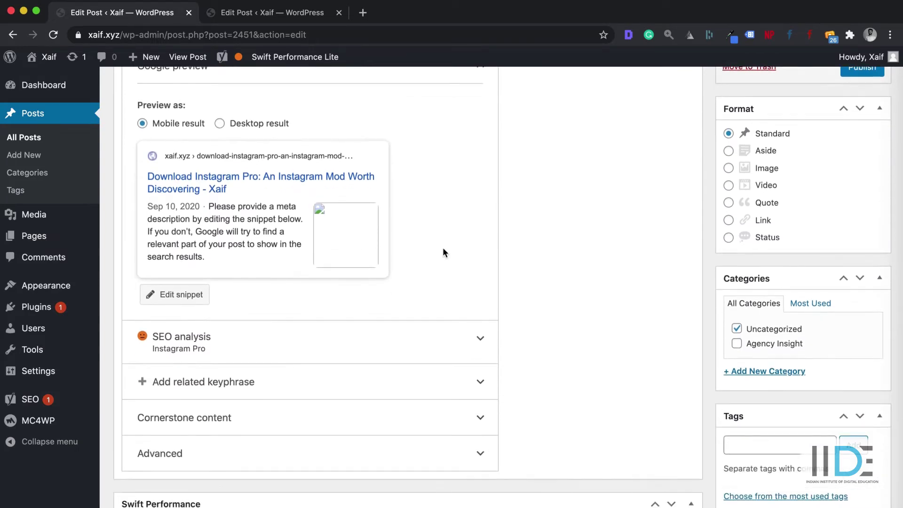
pyautogui.click(188, 294)
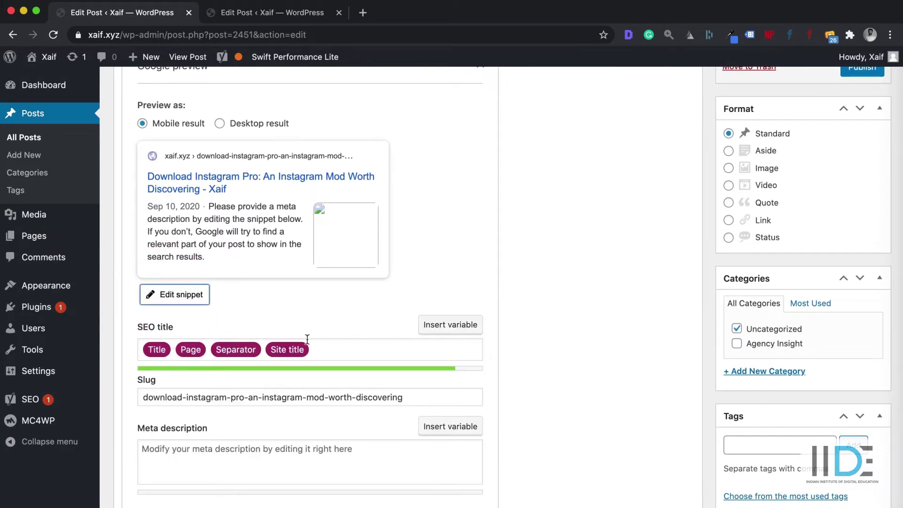
pyautogui.click(322, 351)
pyautogui.press('BackSpace')
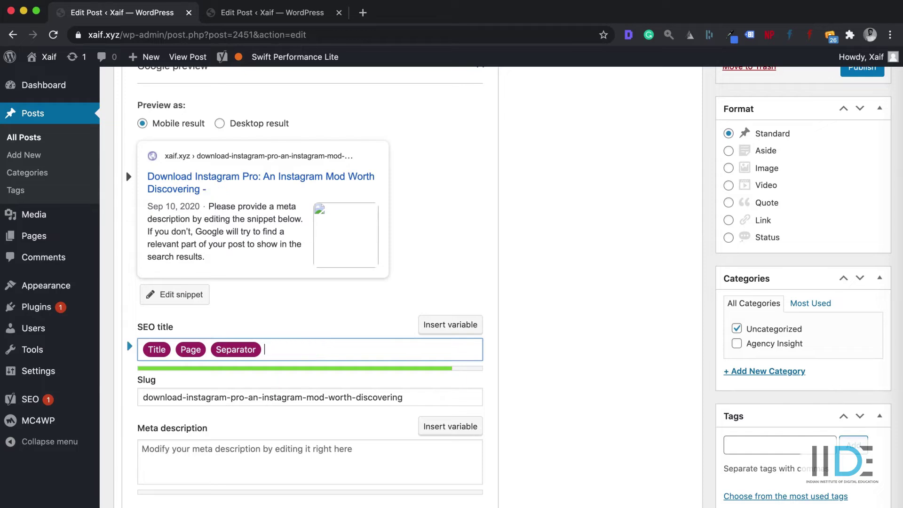
pyautogui.hotkey('ctrl', 'a')
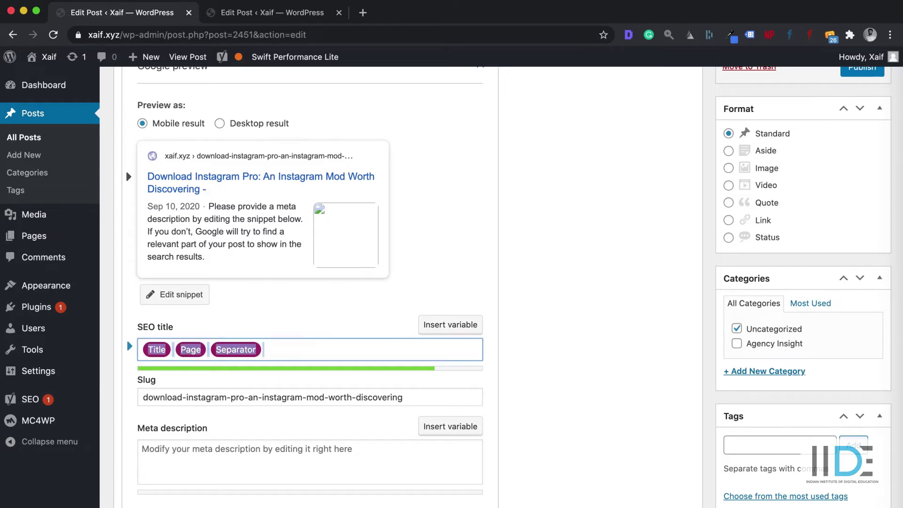
pyautogui.write('Instagram Pro : A')
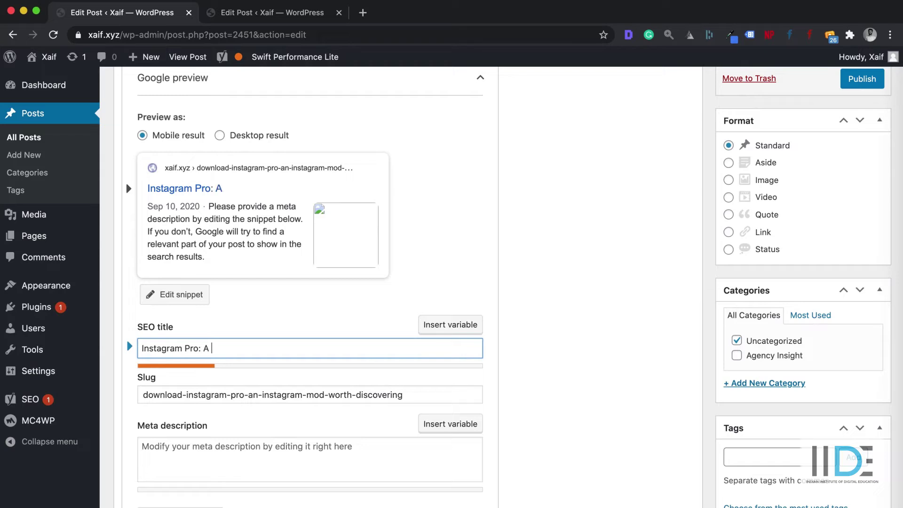
pyautogui.write(' Mod Worth Discovering')
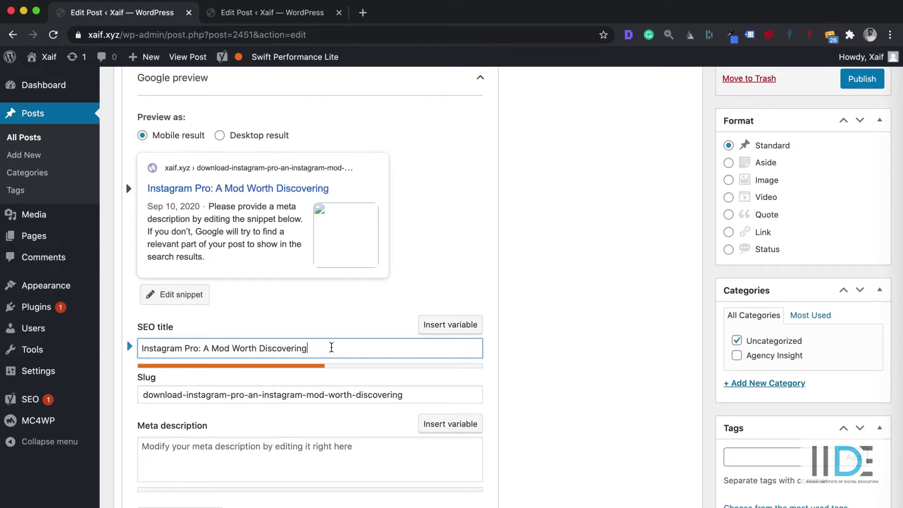
# Extend the SEO title to "Instagram Pro: A Mod Instagram Worth Discovering [2020]"
pyautogui.moveTo(339, 347); pyautogui.dragTo(140, 343)
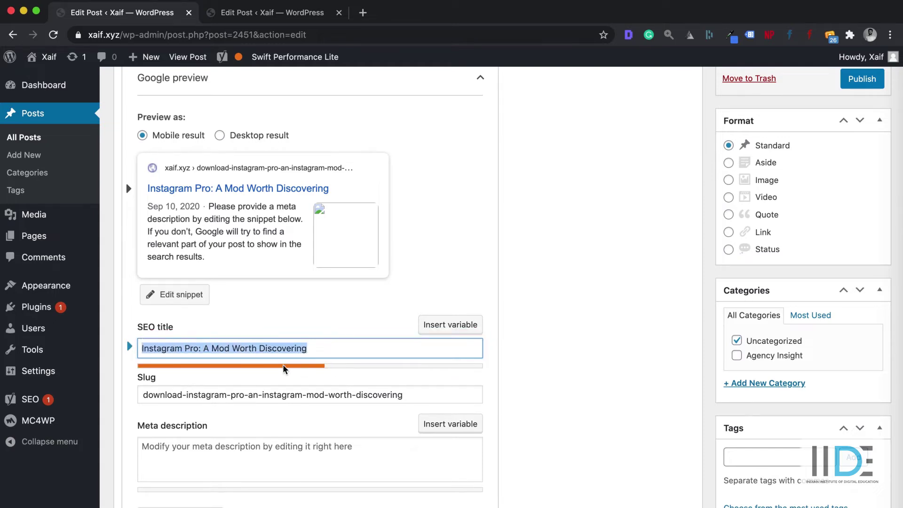
pyautogui.click(247, 346)
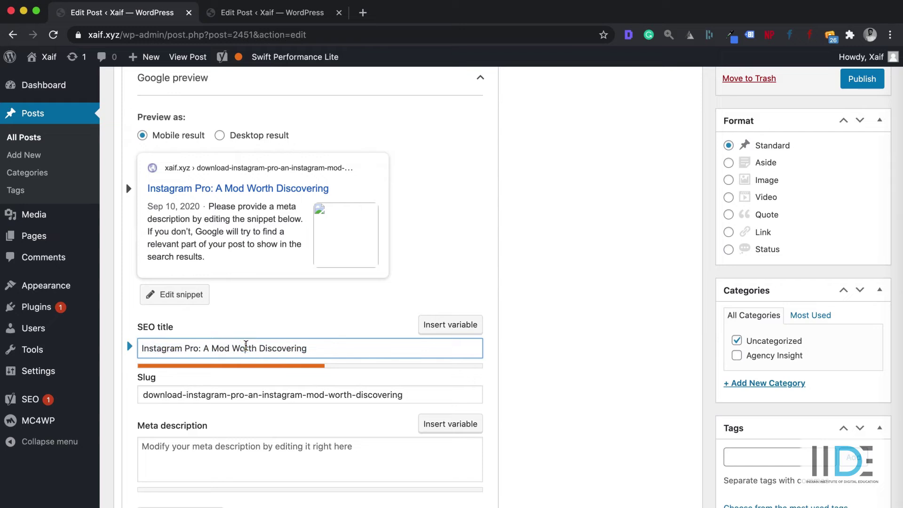
pyautogui.click(232, 348)
pyautogui.write('Instagram')
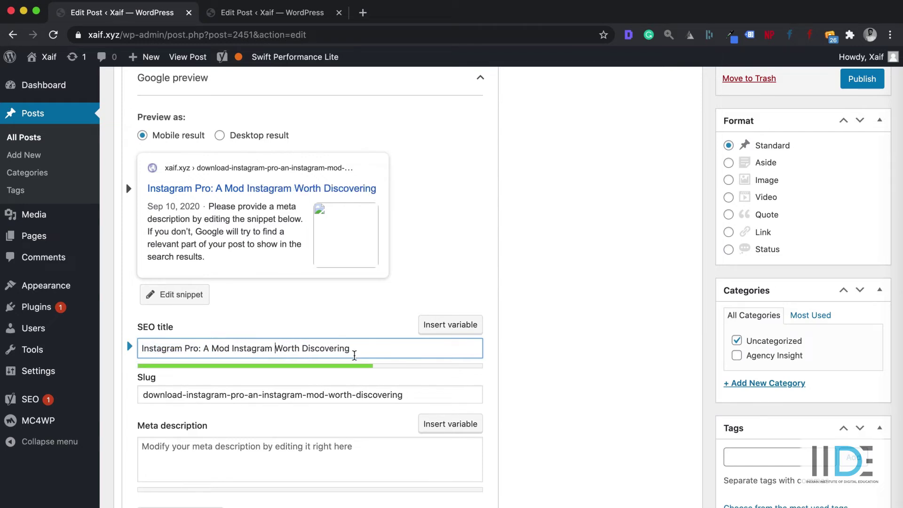
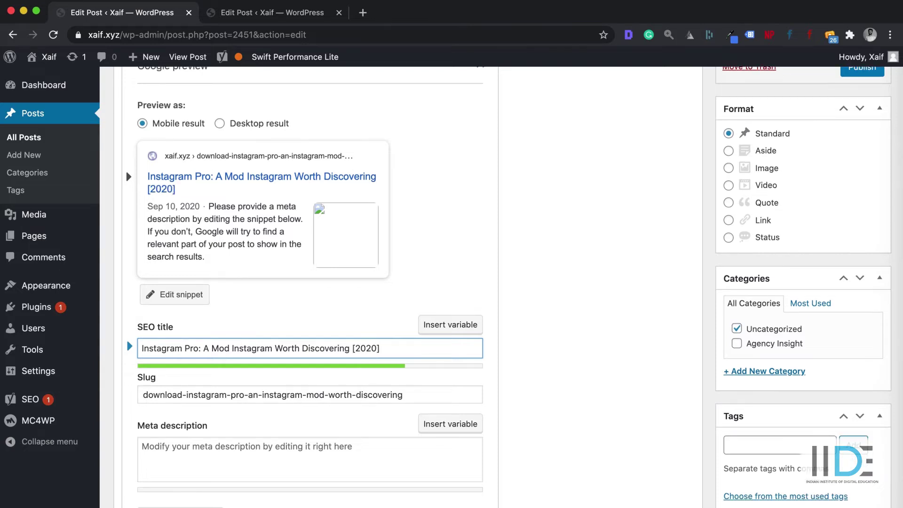
pyautogui.press('BackSpace')
pyautogui.write('1')
pyautogui.press('BackSpace')
pyautogui.write('0')
# Write the meta description "Instagram pro is the mod which allows you to download instagram pictures, videos and IGTV stories without a third party app."
pyautogui.click(317, 461)
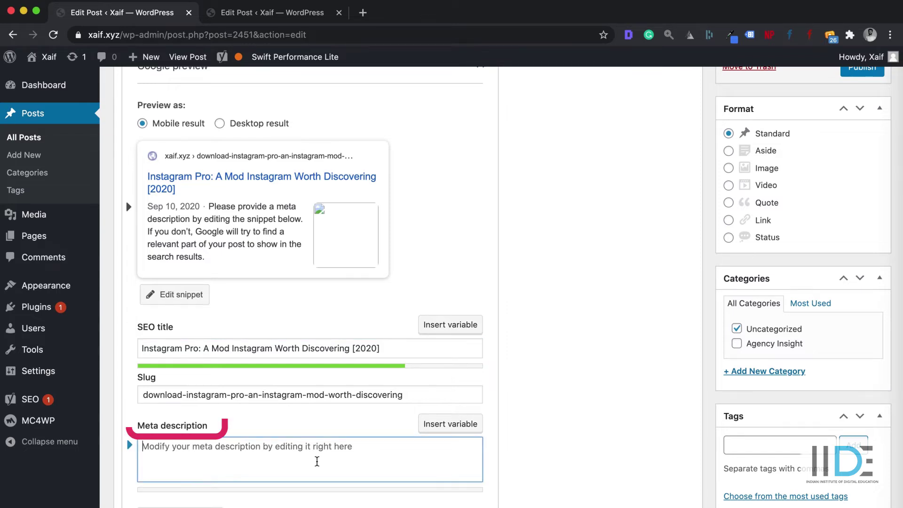
pyautogui.write('Instagram pro is the mod which allow')
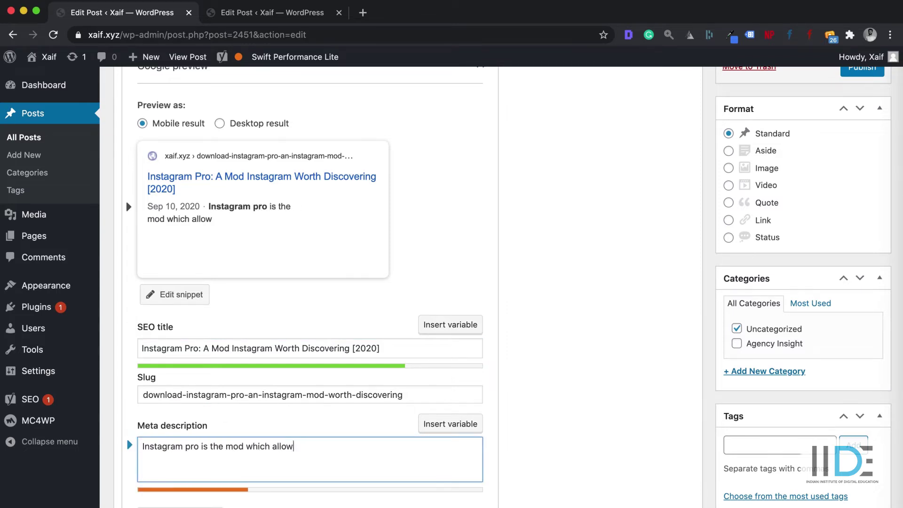
pyautogui.write('s you to download instagram pictures, videos and IGTV stories without a third party app.')
pyautogui.scroll(-1, 338, 443)
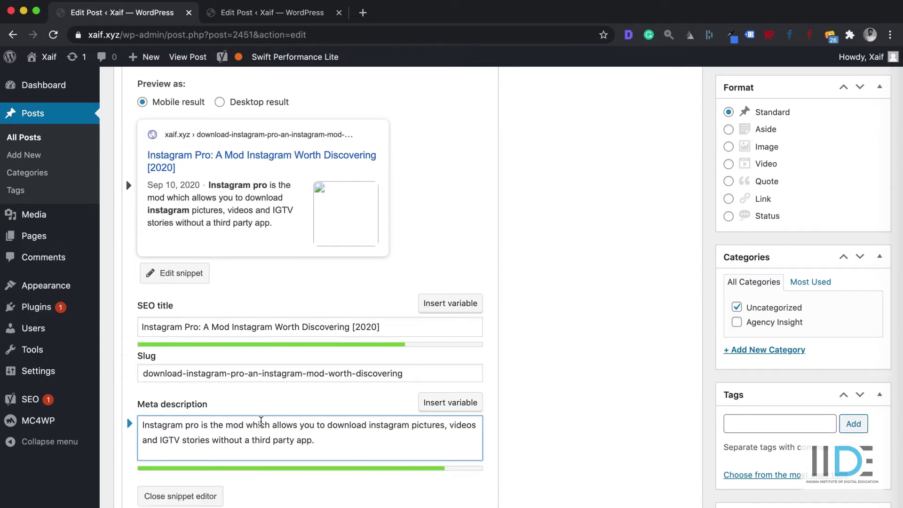
# Replace the slug with the keyphrase copied from the SEO title, hyphenated as "Instagram-Pro"
pyautogui.scroll(-6, 289, 434)
pyautogui.scroll(3, 343, 423)
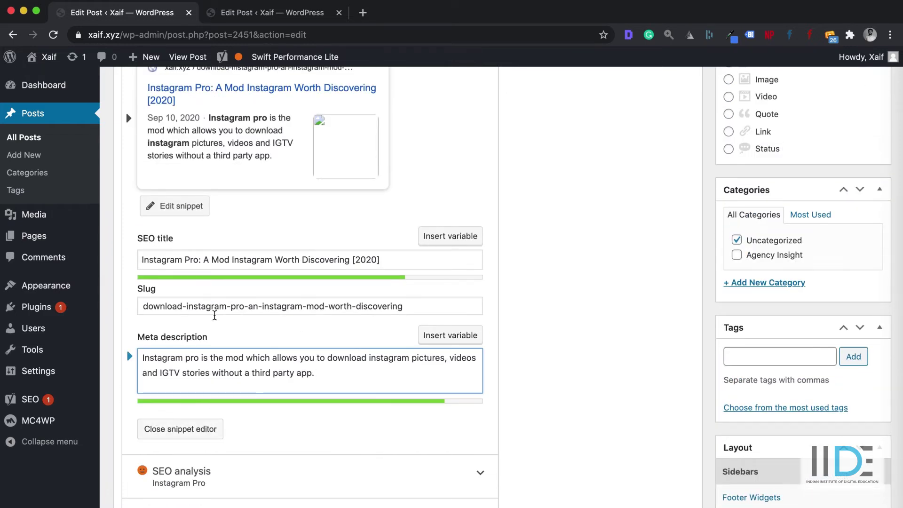
pyautogui.moveTo(201, 260); pyautogui.dragTo(139, 260)
pyautogui.press('super+c')
pyautogui.tripleClick(416, 303)
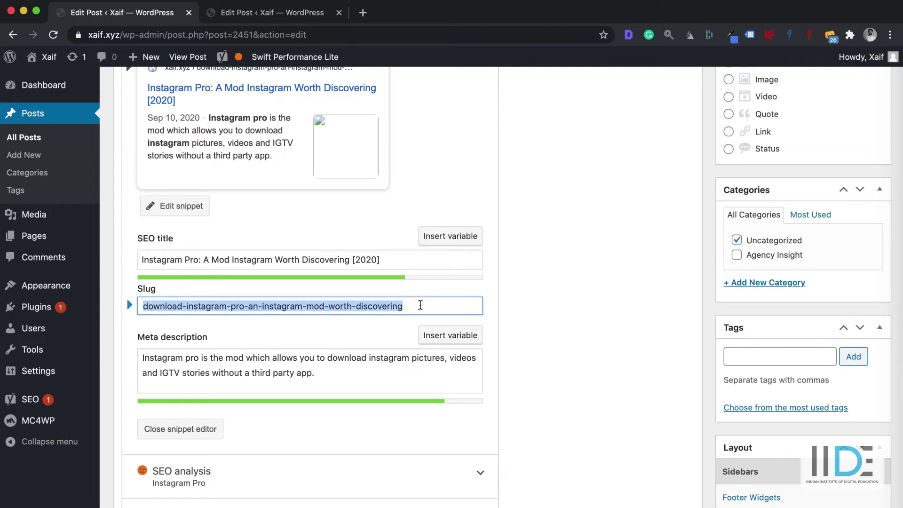
pyautogui.press('super+v')
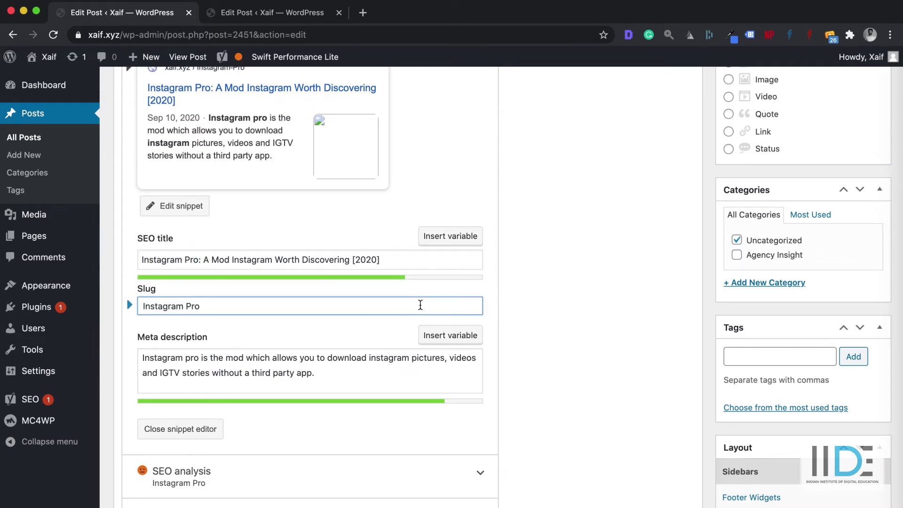
pyautogui.click(187, 306)
pyautogui.press('BackSpace')
pyautogui.write('-')
# Review the focus keyphrase and the search snippet fields, and close the snippet editor
pyautogui.scroll(5, 296, 259)
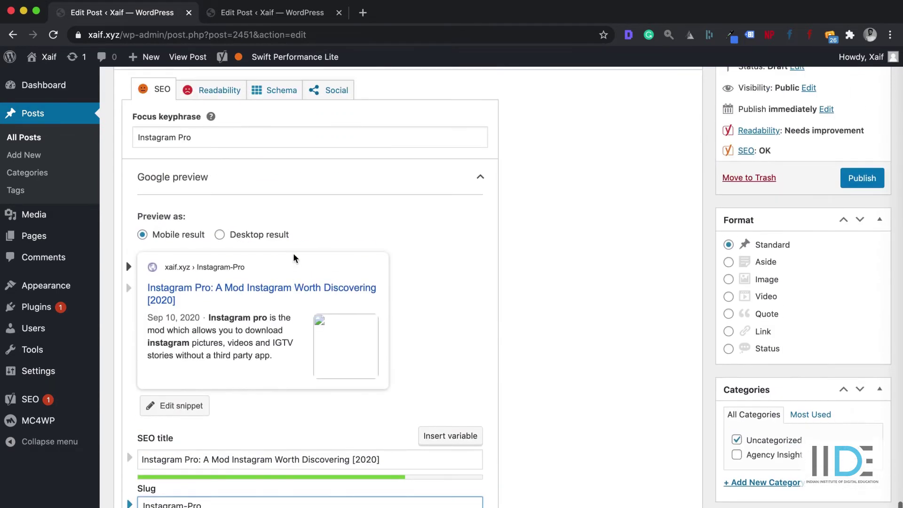
pyautogui.moveTo(188, 137); pyautogui.dragTo(137, 137)
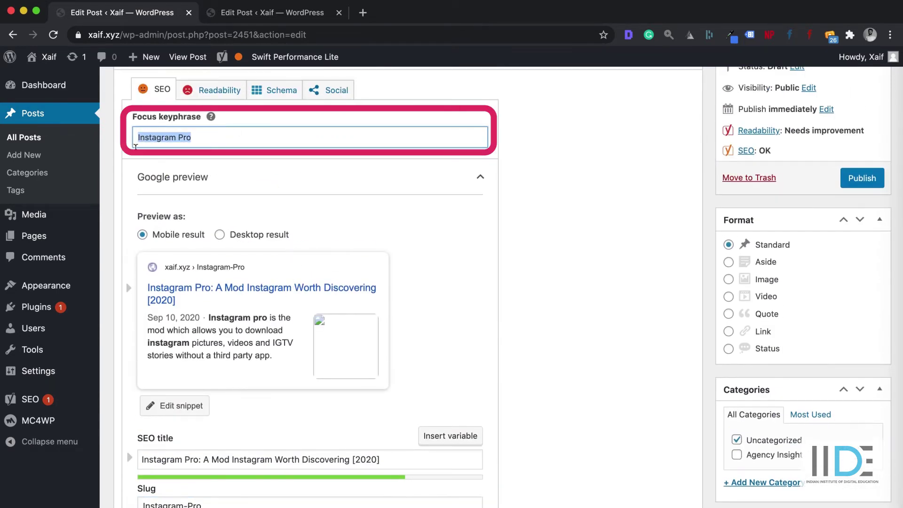
pyautogui.scroll(-2, 195, 359)
pyautogui.click(189, 479)
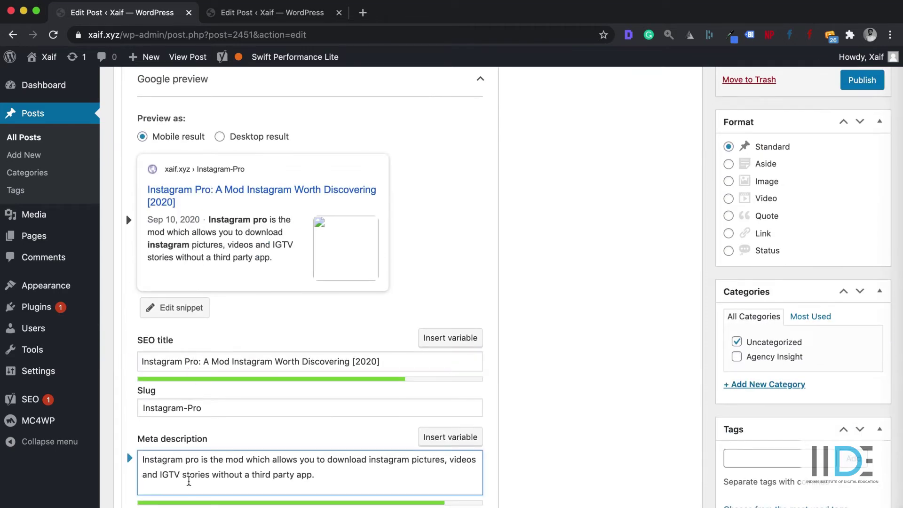
pyautogui.scroll(-1, 188, 480)
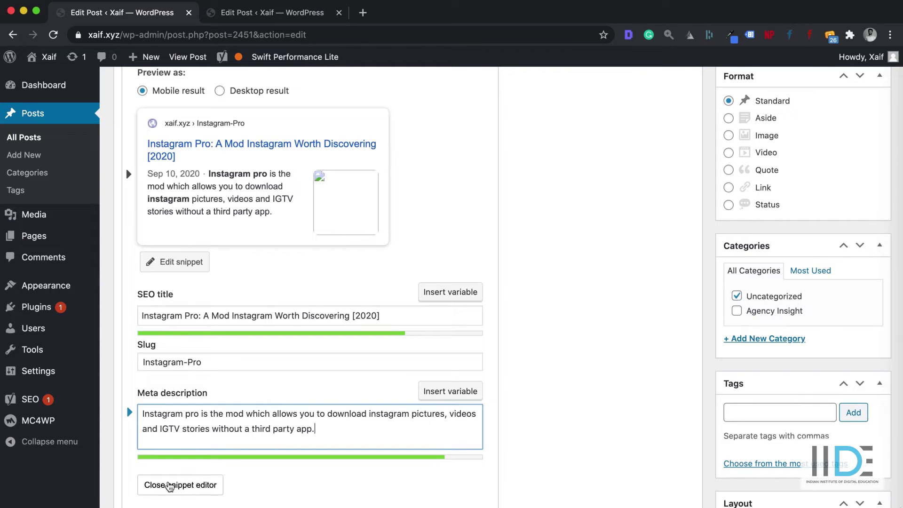
pyautogui.click(171, 489)
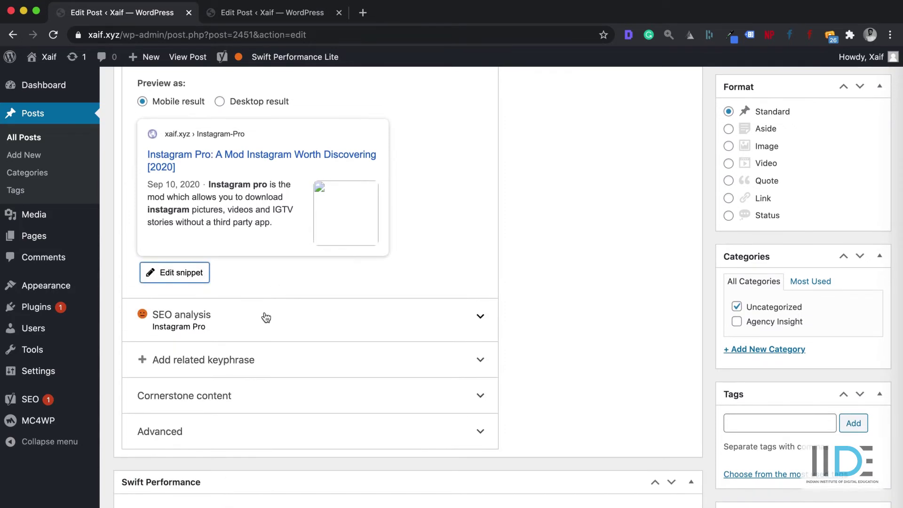
# Expand the SEO analysis of the focus keyphrase and examine the outbound links problem
pyautogui.click(266, 316)
pyautogui.scroll(-3, 266, 317)
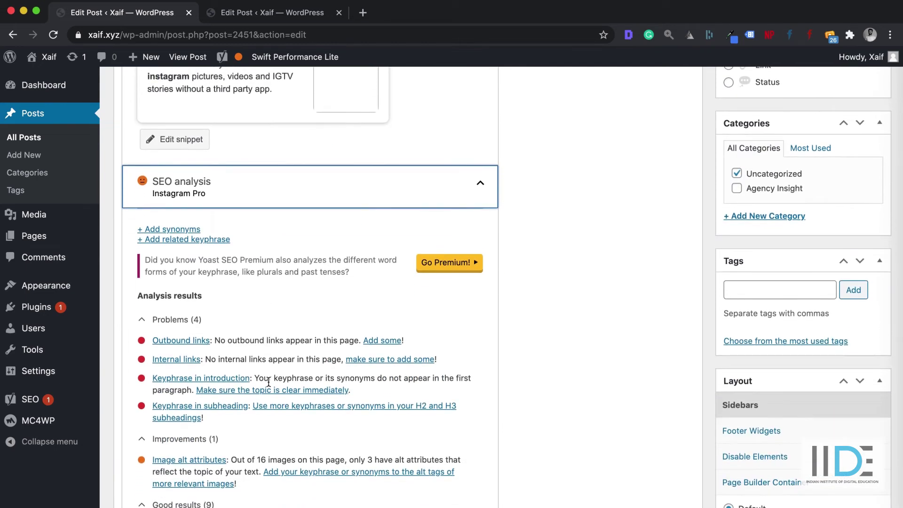
pyautogui.tripleClick(246, 343)
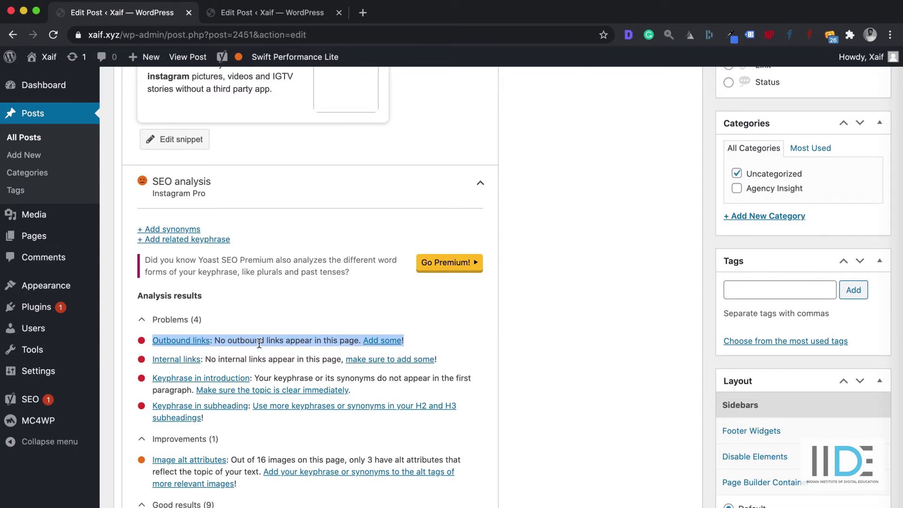
# Link the word "Instagram" in the post's "Instagram Pro" heading to instagram.com as an outbound link
pyautogui.scroll(20, 381, 286)
pyautogui.scroll(15, 381, 286)
pyautogui.scroll(15, 381, 285)
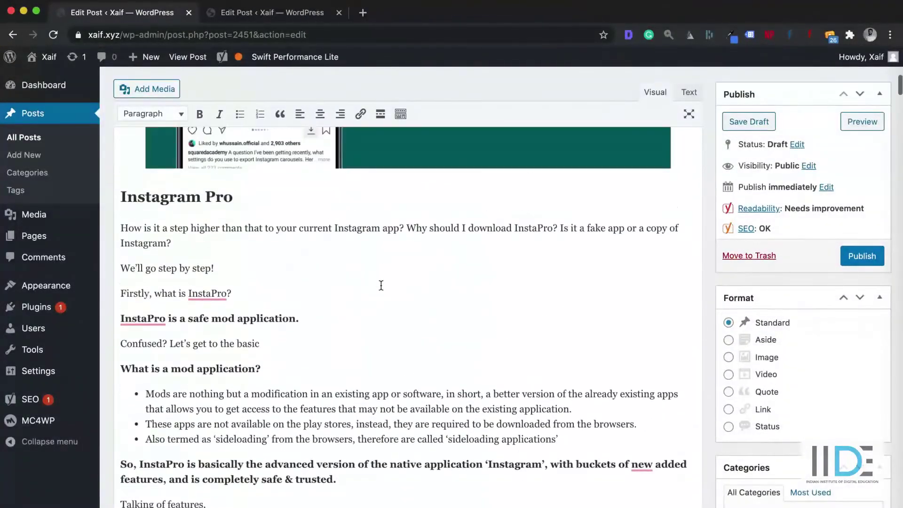
pyautogui.scroll(3, 380, 285)
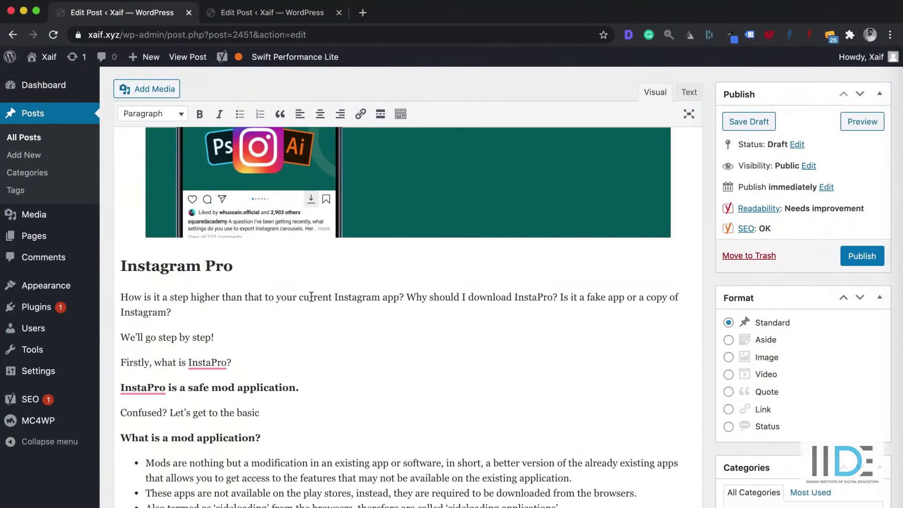
pyautogui.moveTo(202, 271); pyautogui.dragTo(115, 269)
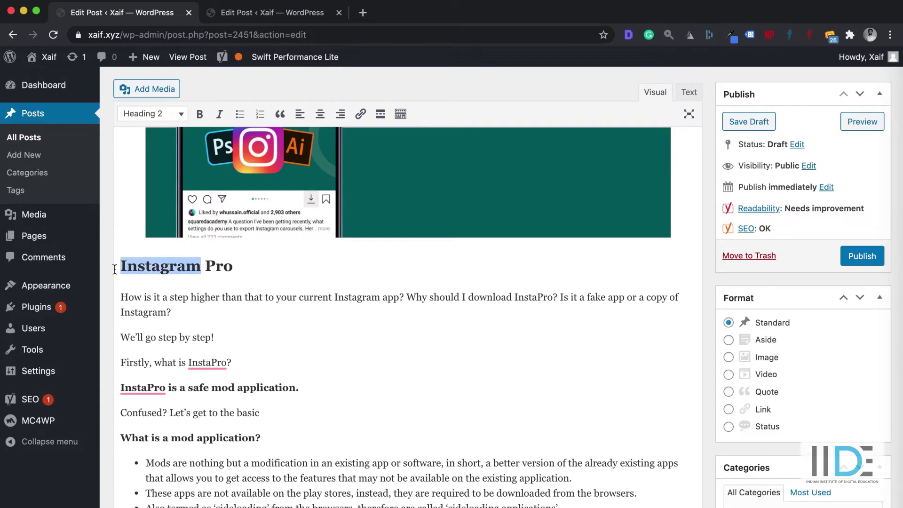
pyautogui.press('super+k')
pyautogui.write('instagram')
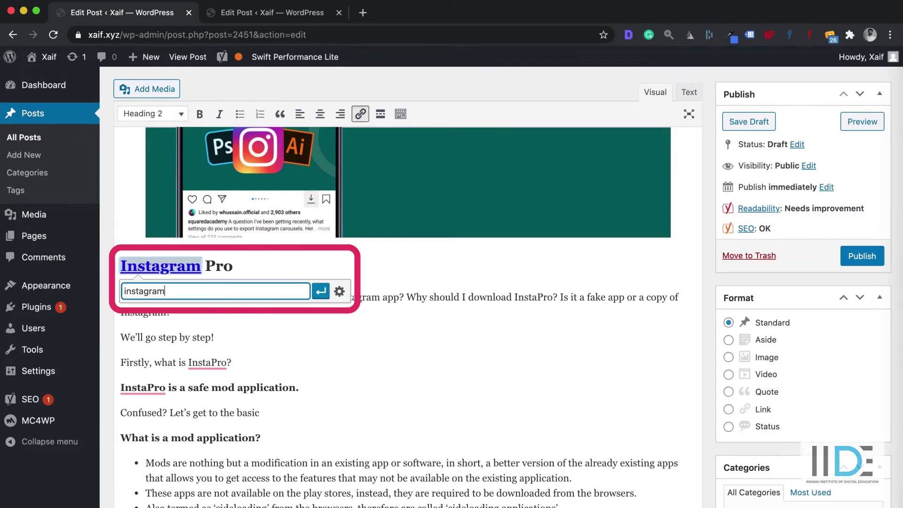
pyautogui.write('.com')
pyautogui.press('Return')
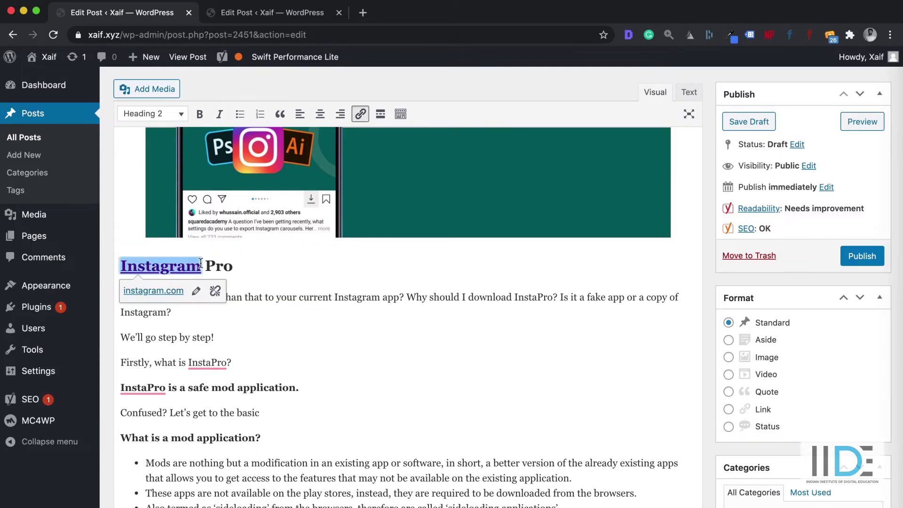
pyautogui.click(298, 300)
# Check the internal links problem and add a line above the "Conclusion:" heading telling readers to follow the site owner's website
pyautogui.scroll(-20, 298, 299)
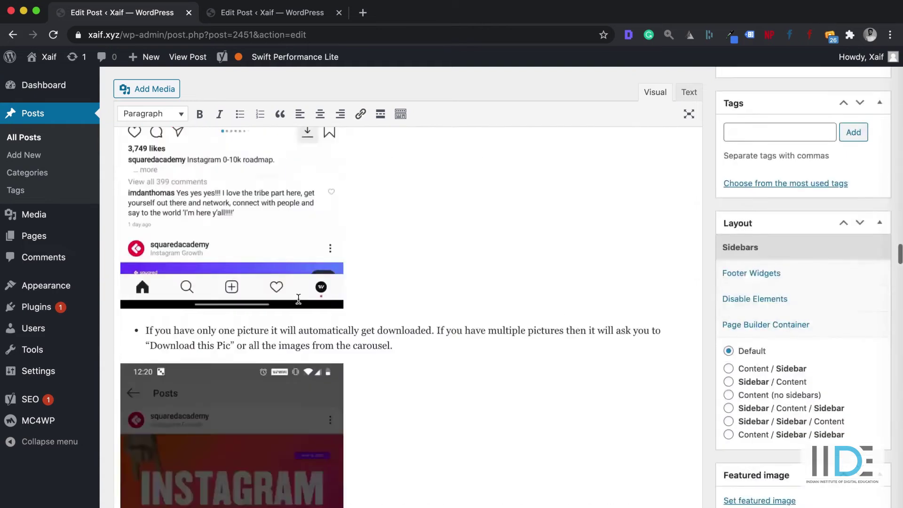
pyautogui.scroll(-15, 299, 299)
pyautogui.scroll(10, 299, 299)
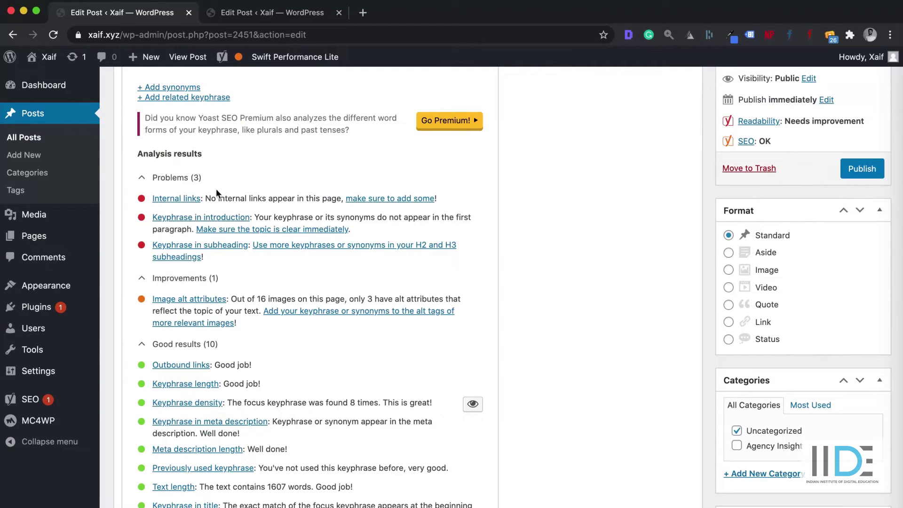
pyautogui.moveTo(205, 198); pyautogui.dragTo(446, 200)
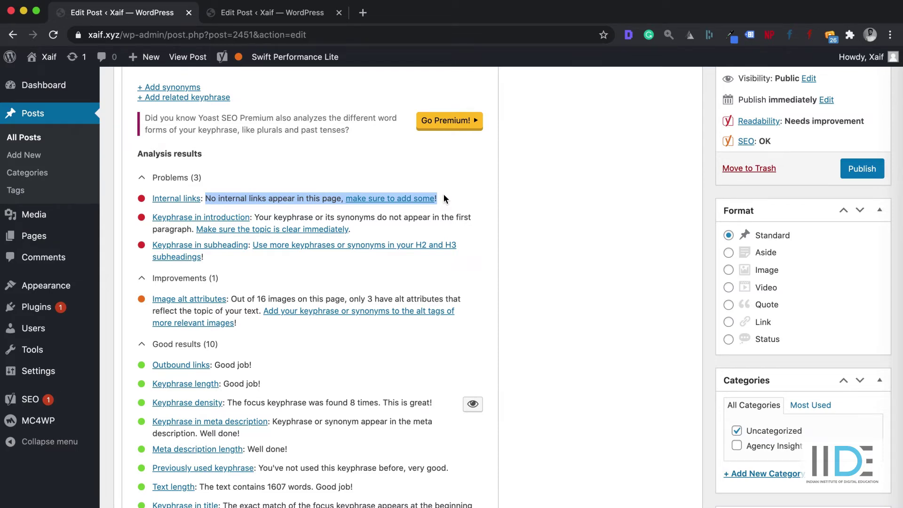
pyautogui.scroll(10, 443, 195)
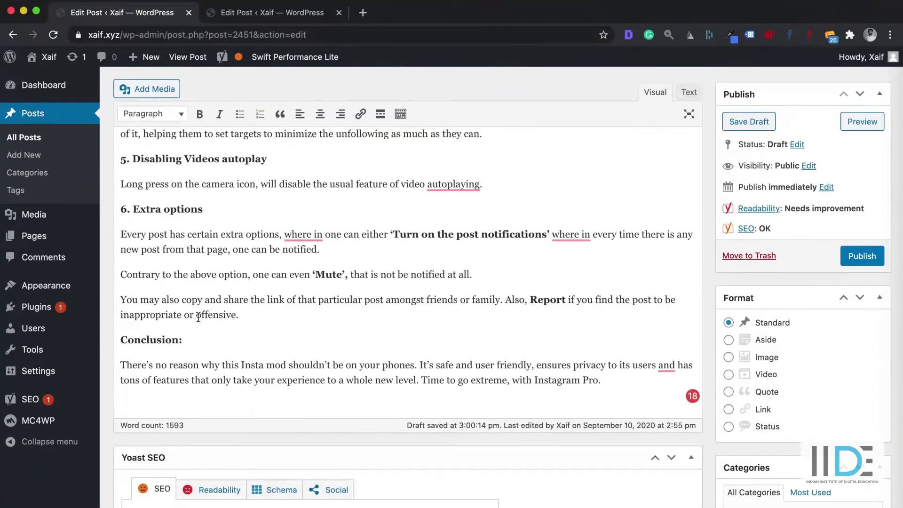
pyautogui.click(262, 316)
pyautogui.press('Return')
pyautogui.write("Follow Xaif's websit")
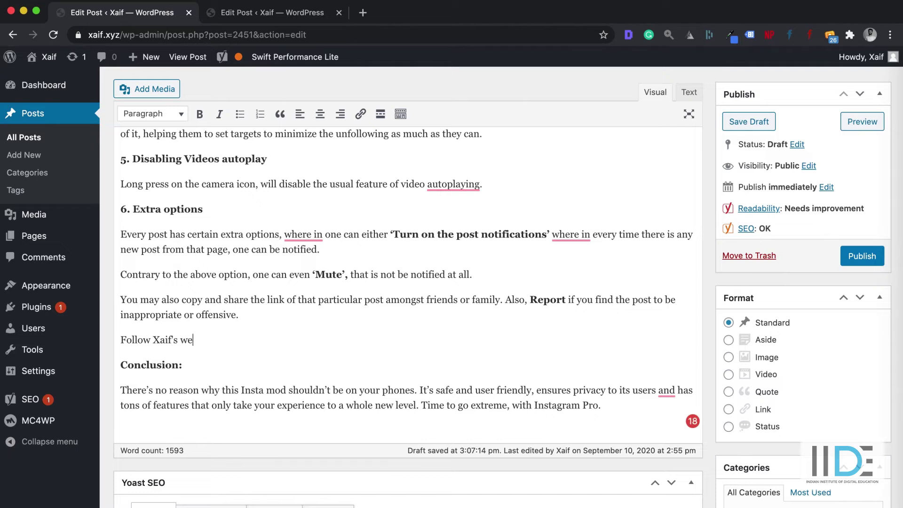
# Link the owner's name in the new follow line to the site's own domain as an internal link
pyautogui.moveTo(181, 339); pyautogui.dragTo(154, 340)
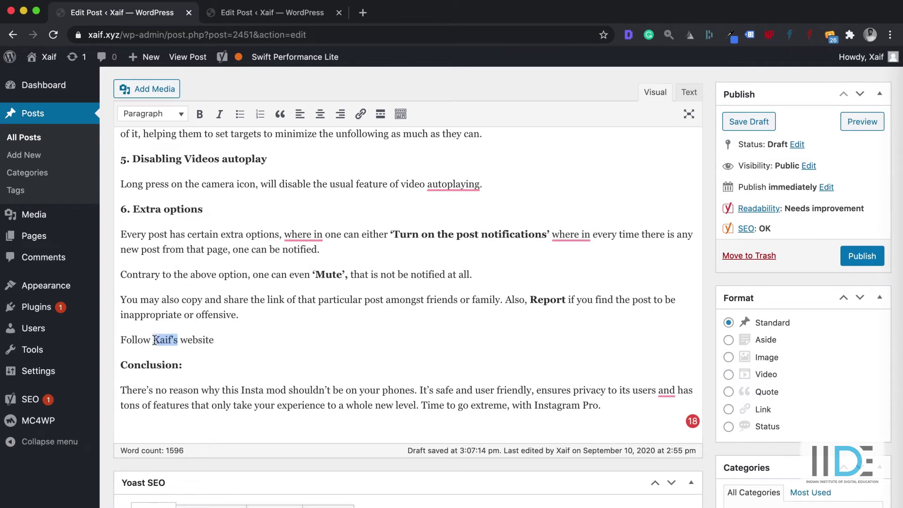
pyautogui.press('super+k')
pyautogui.write('xaif.')
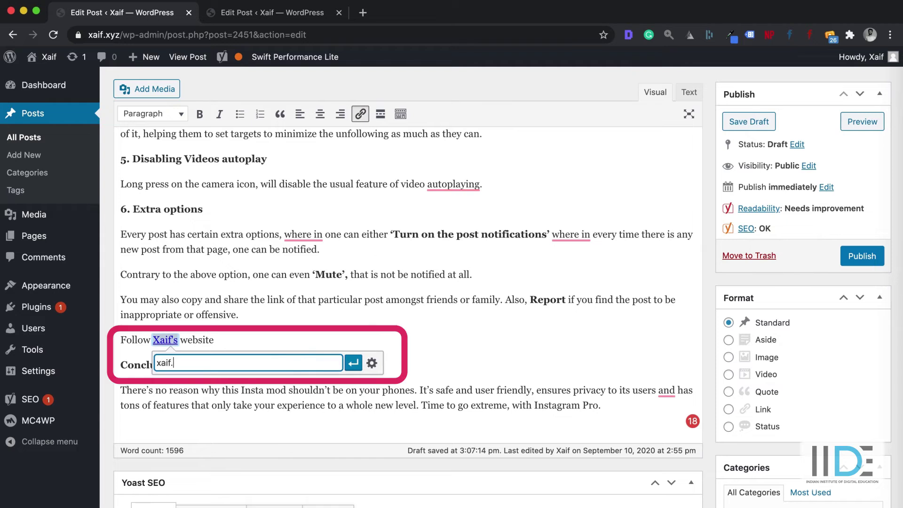
pyautogui.write('xyz')
pyautogui.press('Return')
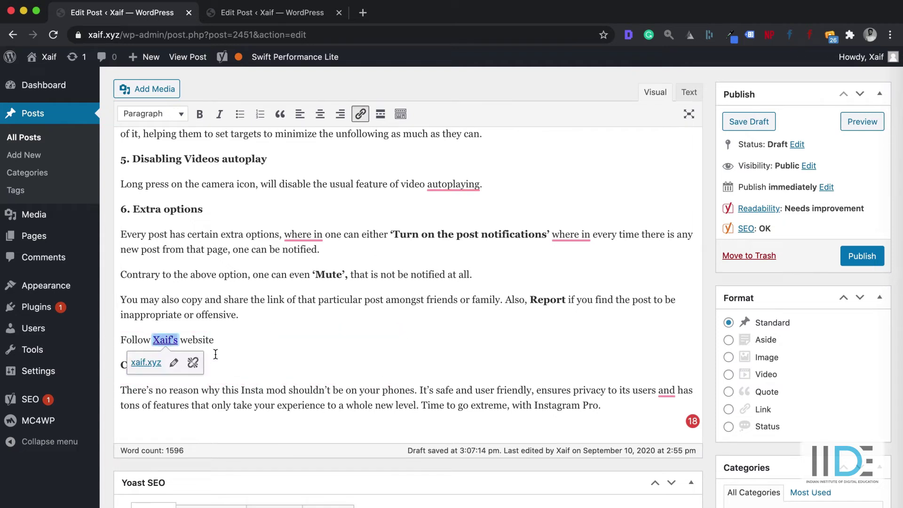
# Replace the post's opening line with "Instagram pro is the mod of Instagram which helps you to download images and videos from instagram."
pyautogui.scroll(-15, 211, 357)
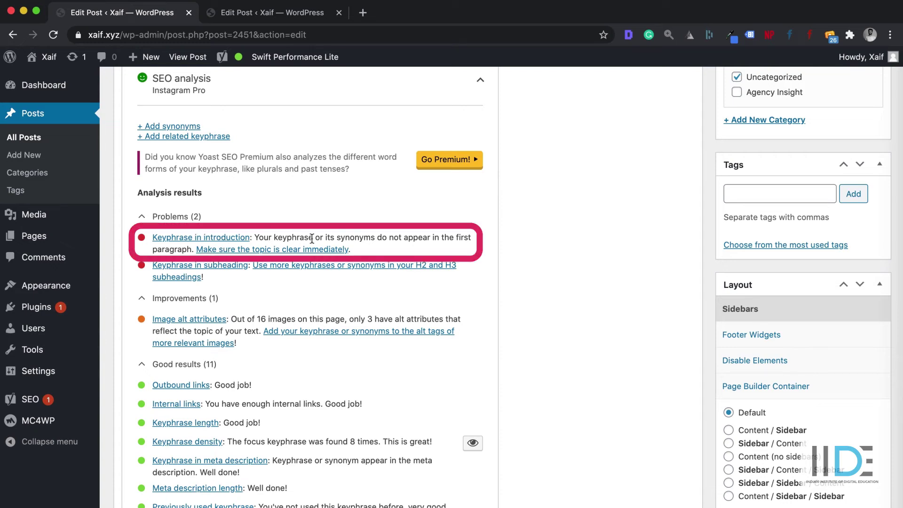
pyautogui.moveTo(352, 250); pyautogui.dragTo(192, 255)
pyautogui.scroll(5, 148, 242)
pyautogui.scroll(8, 148, 248)
pyautogui.scroll(20, 192, 255)
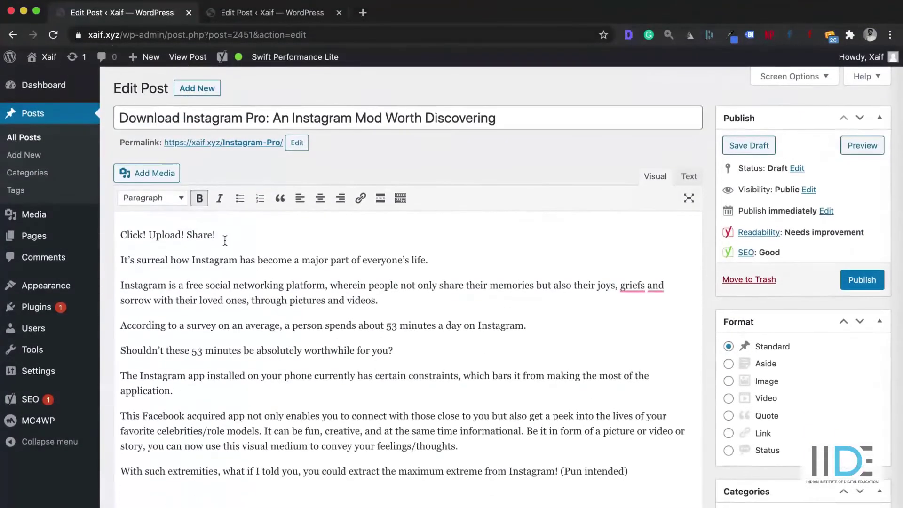
pyautogui.moveTo(217, 235); pyautogui.dragTo(121, 235)
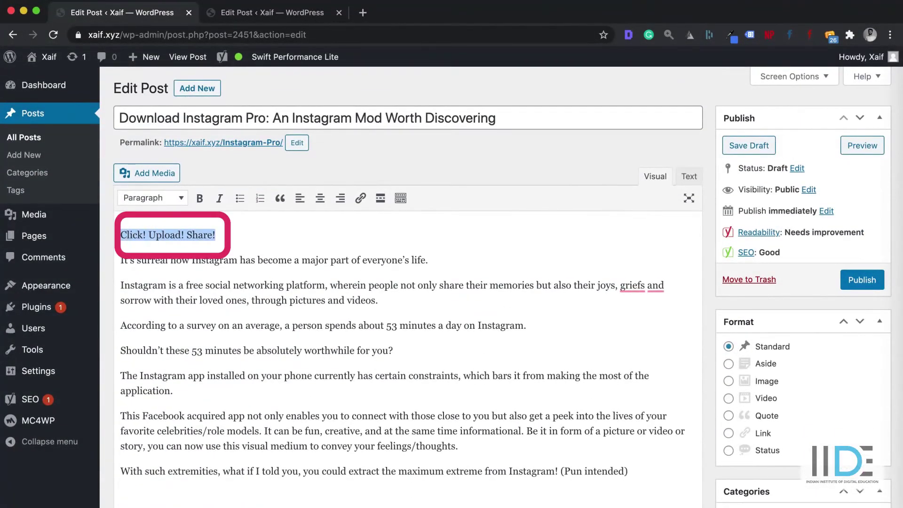
pyautogui.press('BackSpace')
pyautogui.write('Instagram Pro is the mod of Instagram which helps you to download images and videos from instagram.')
pyautogui.moveTo(35, 237)
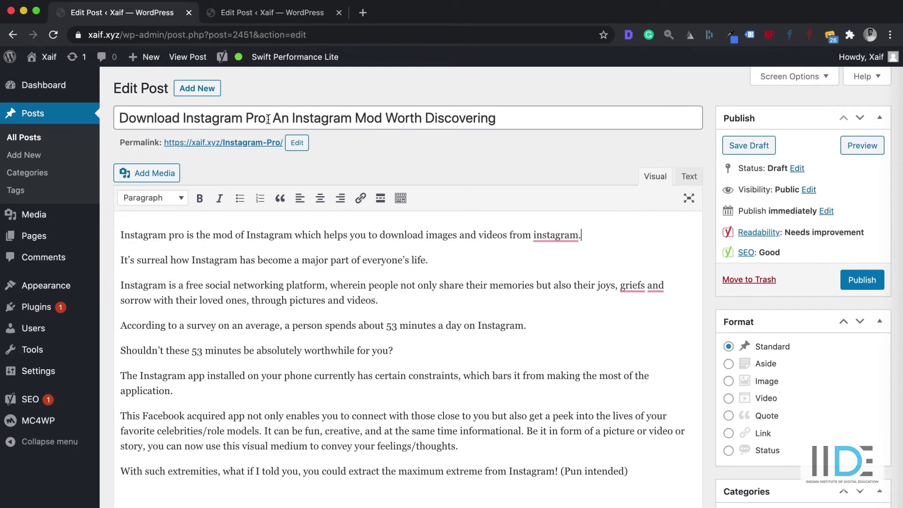
pyautogui.moveTo(266, 119); pyautogui.dragTo(183, 118)
pyautogui.moveTo(194, 236); pyautogui.dragTo(100, 236)
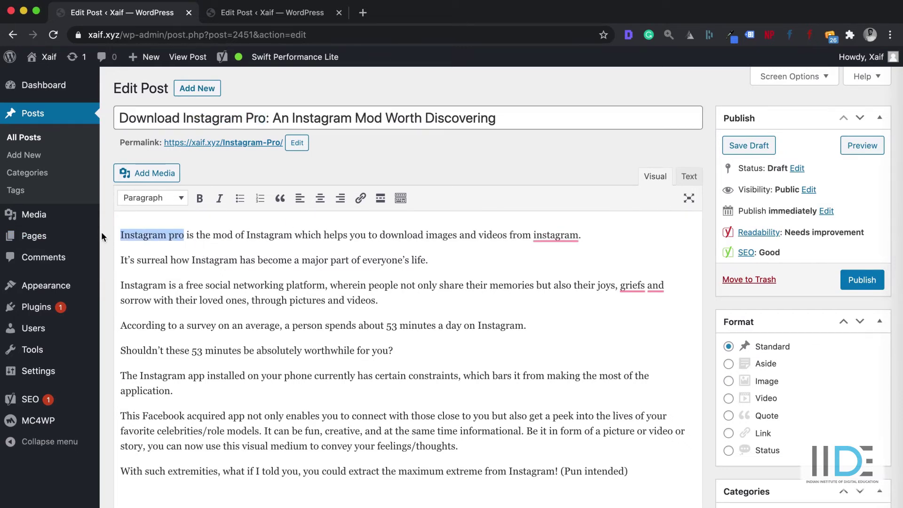
# Add a copied "Instagram Pro" line as a Heading 2 subheading below the paragraph "Shouldn't these 53 minutes be absolutely worthwhile for you?"
pyautogui.scroll(-20, 323, 307)
pyautogui.scroll(-15, 323, 306)
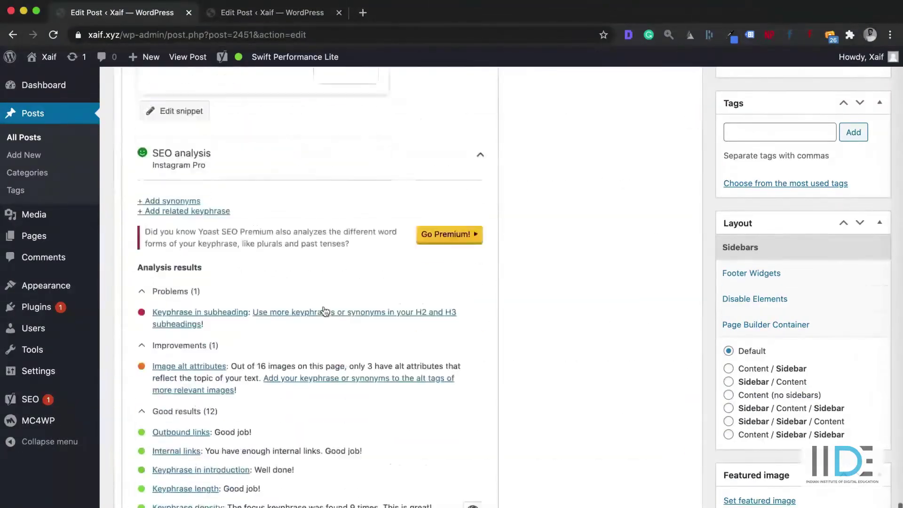
pyautogui.scroll(5, 214, 393)
pyautogui.scroll(-4, 213, 393)
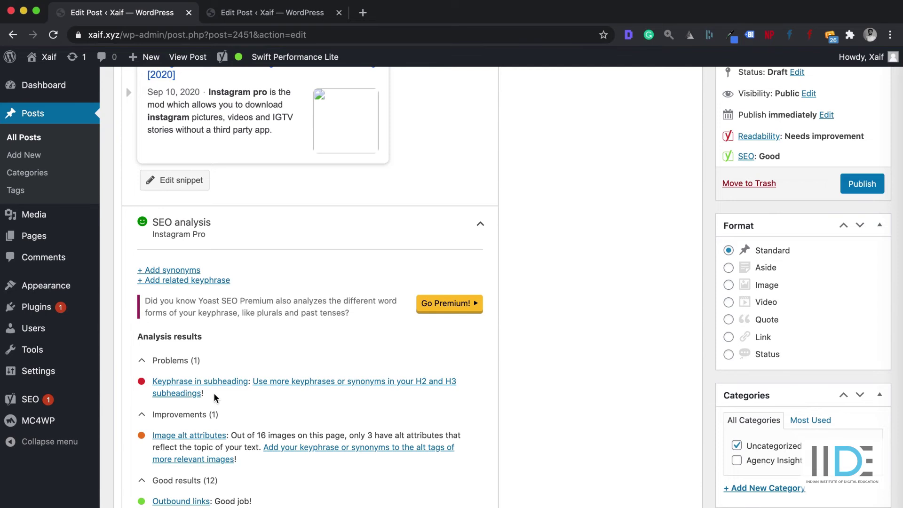
pyautogui.scroll(6, 213, 393)
pyautogui.tripleClick(210, 209)
pyautogui.press('super+c')
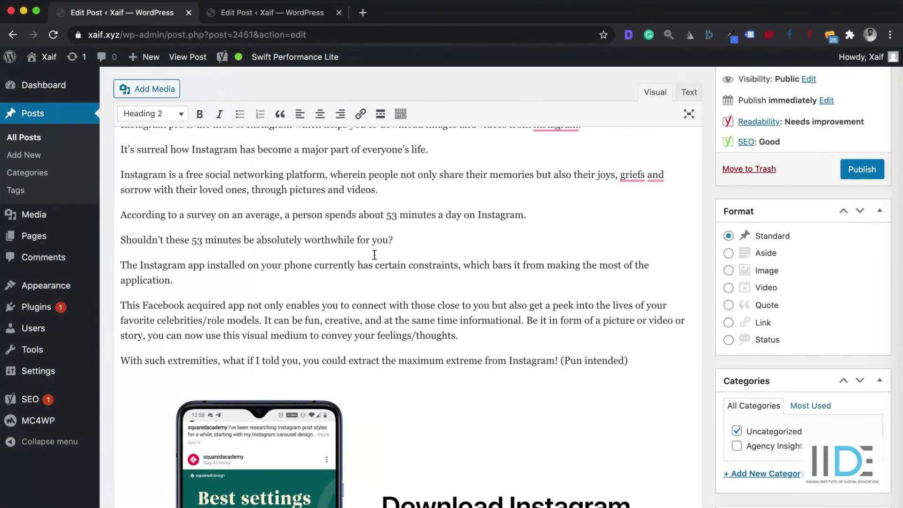
pyautogui.click(400, 241)
pyautogui.press('Return')
pyautogui.press('super+v')
pyautogui.scroll(3, 152, 210)
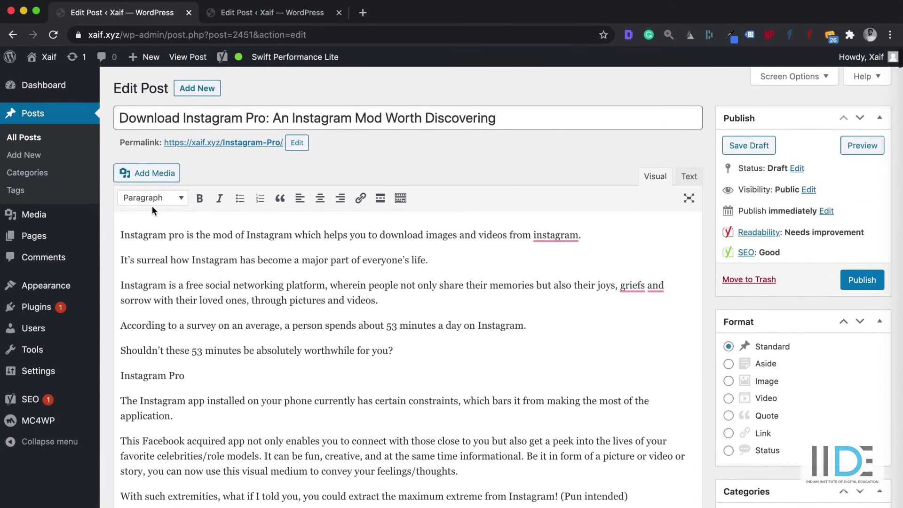
pyautogui.click(152, 198)
pyautogui.click(155, 268)
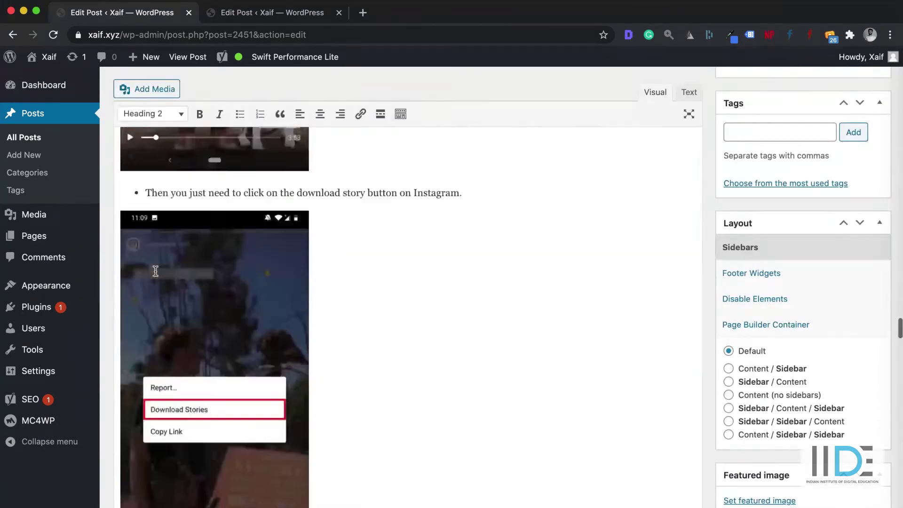
# Set the alternative text of the Instagram login screenshot in the post to "Instagram Pro" and update the image
pyautogui.scroll(-15, 156, 271)
pyautogui.scroll(4, 156, 275)
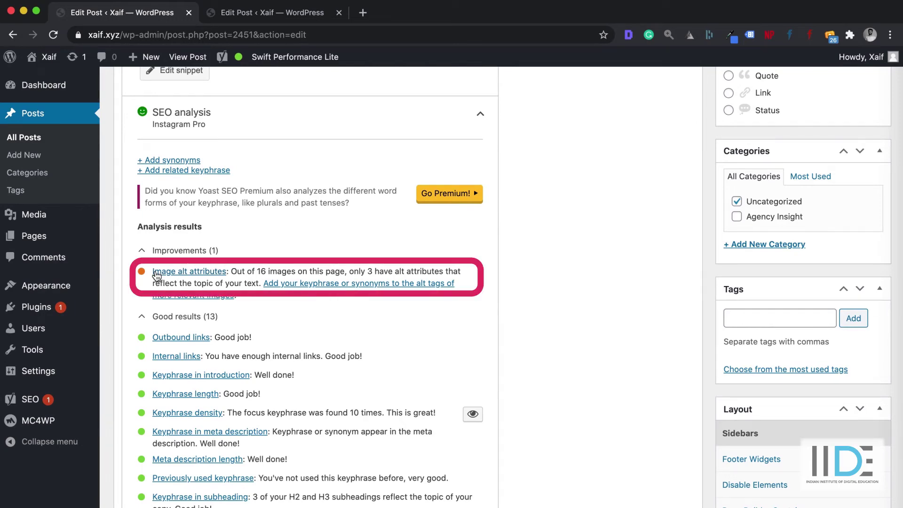
pyautogui.scroll(10, 156, 276)
pyautogui.click(212, 236)
pyautogui.press('super+a')
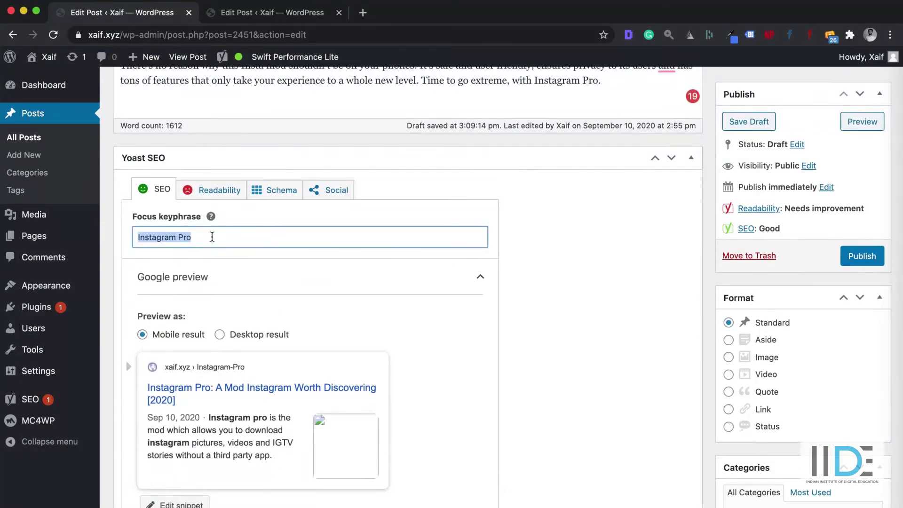
pyautogui.scroll(15, 212, 237)
pyautogui.scroll(10, 212, 237)
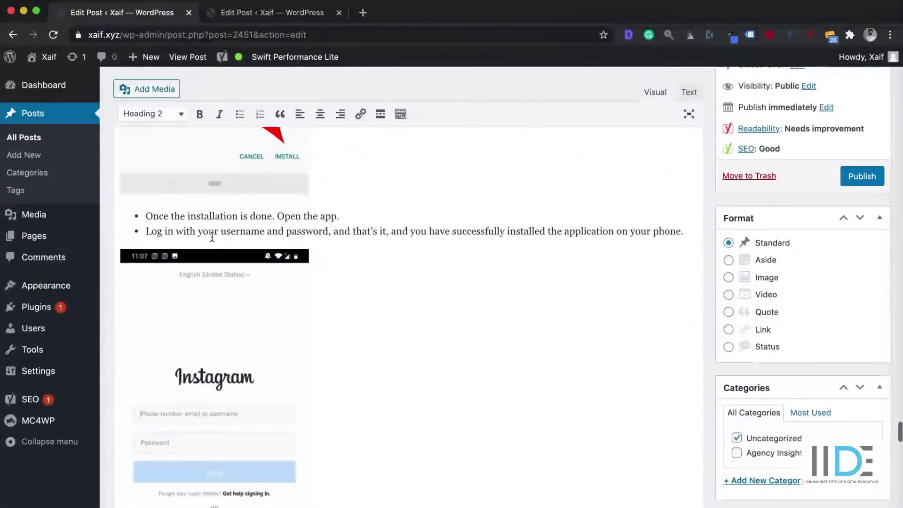
pyautogui.click(214, 340)
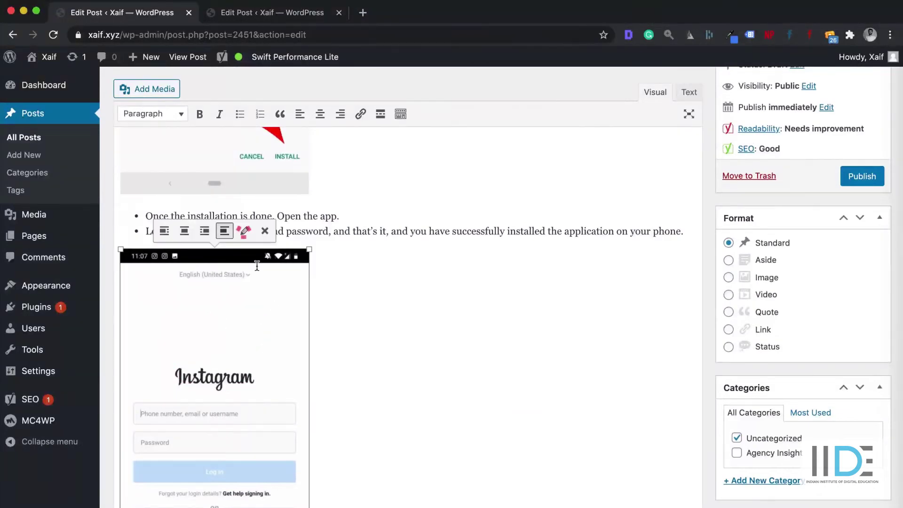
pyautogui.click(244, 230)
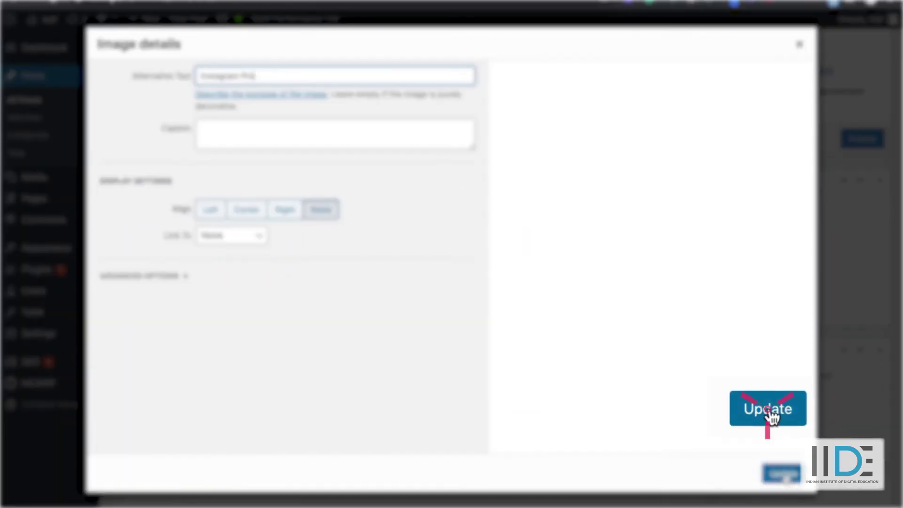
pyautogui.click(781, 473)
# Open the image details of the screenshot asking whether to install an update to the existing application
pyautogui.scroll(5, 373, 236)
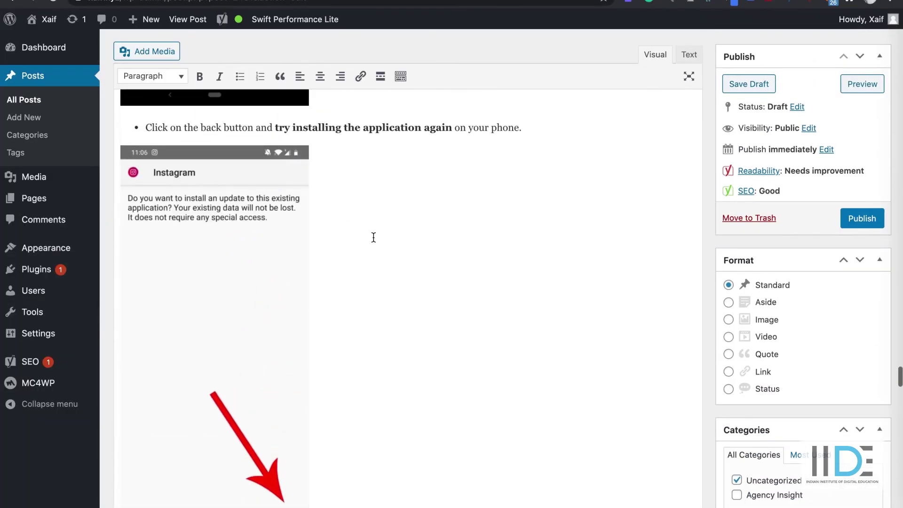
pyautogui.click(179, 243)
pyautogui.click(242, 127)
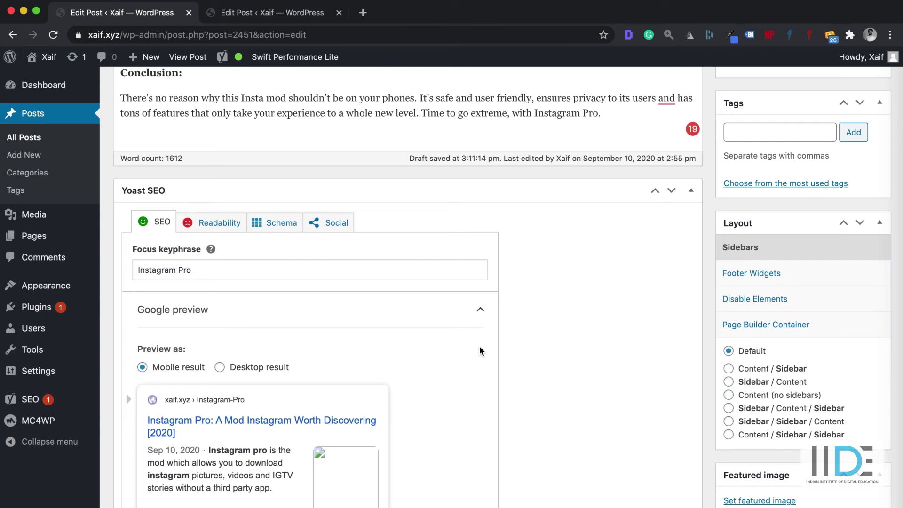
# Examine the image alt attributes result in the SEO analysis
pyautogui.scroll(-10, 480, 351)
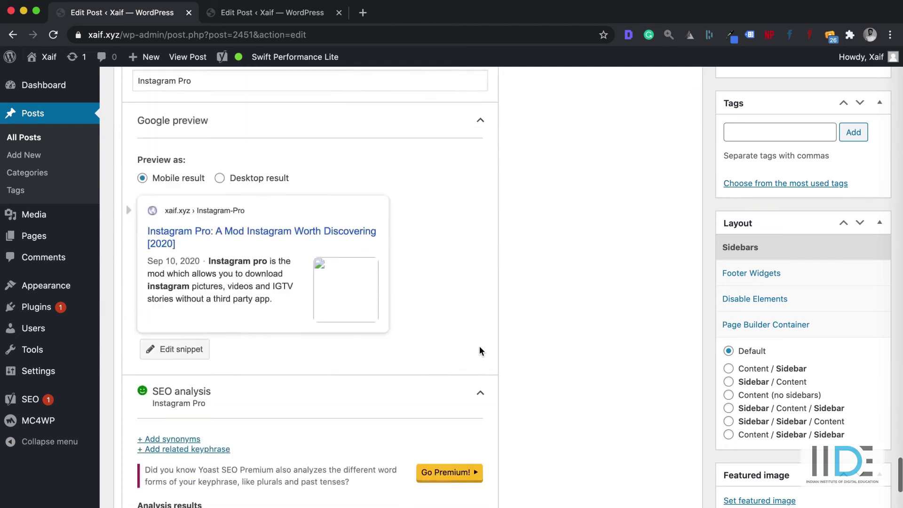
pyautogui.moveTo(237, 379); pyautogui.dragTo(379, 373)
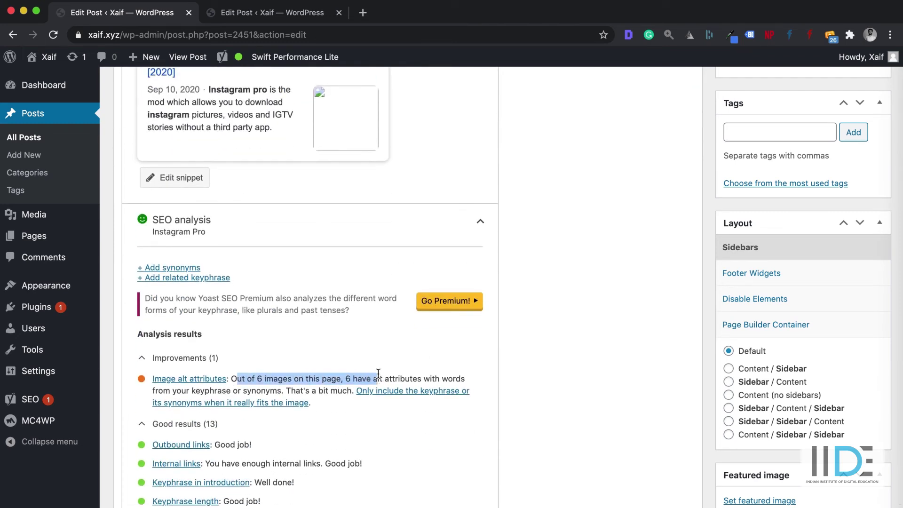
pyautogui.click(234, 375)
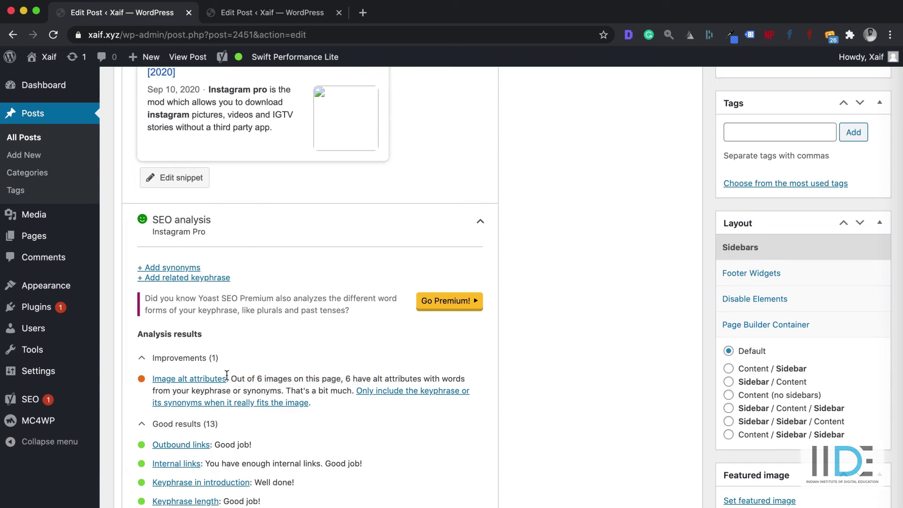
# Check the draft post's overall SEO rating in its publishing settings and publish the post
pyautogui.click(230, 376)
pyautogui.click(322, 379)
pyautogui.scroll(5, 333, 381)
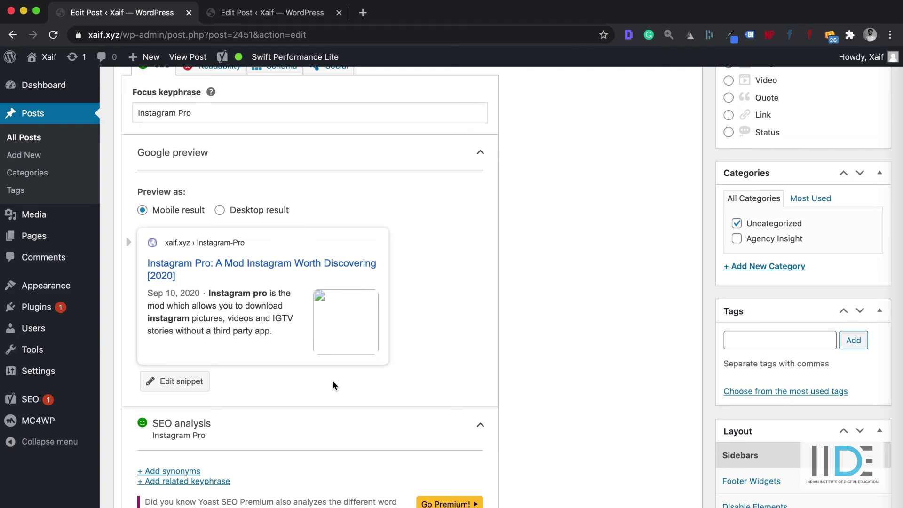
pyautogui.scroll(-5, 332, 383)
pyautogui.scroll(10, 333, 384)
pyautogui.scroll(1, 334, 385)
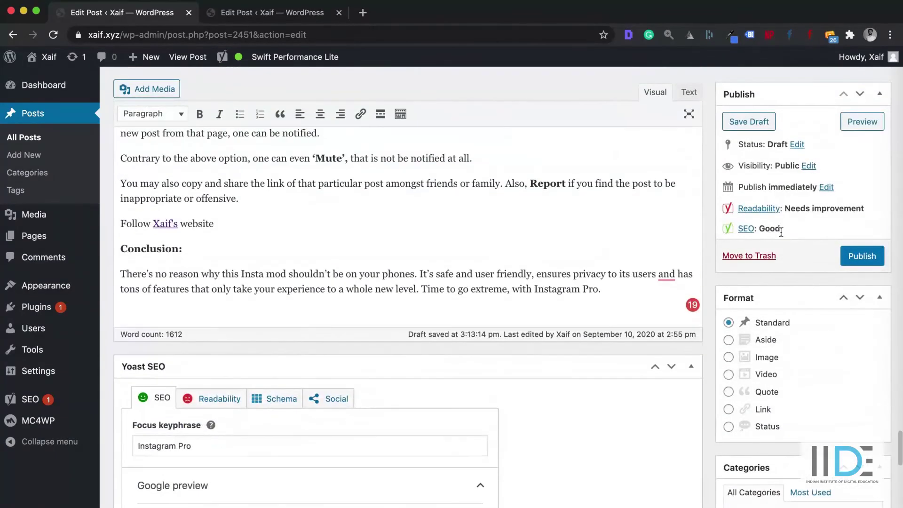
pyautogui.moveTo(787, 229); pyautogui.dragTo(731, 227)
pyautogui.click(870, 261)
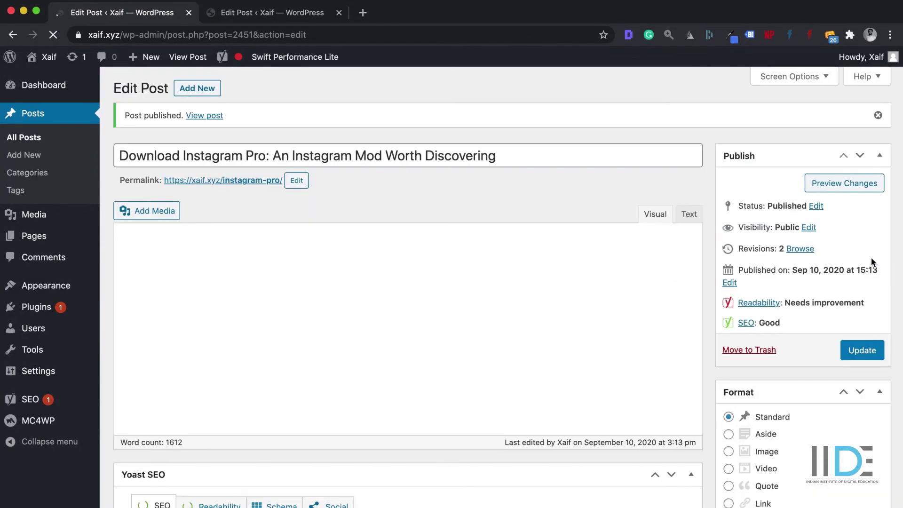
# Open the Yoast SEO readability analysis results of the published Instagram Pro post
pyautogui.scroll(-20, 684, 484)
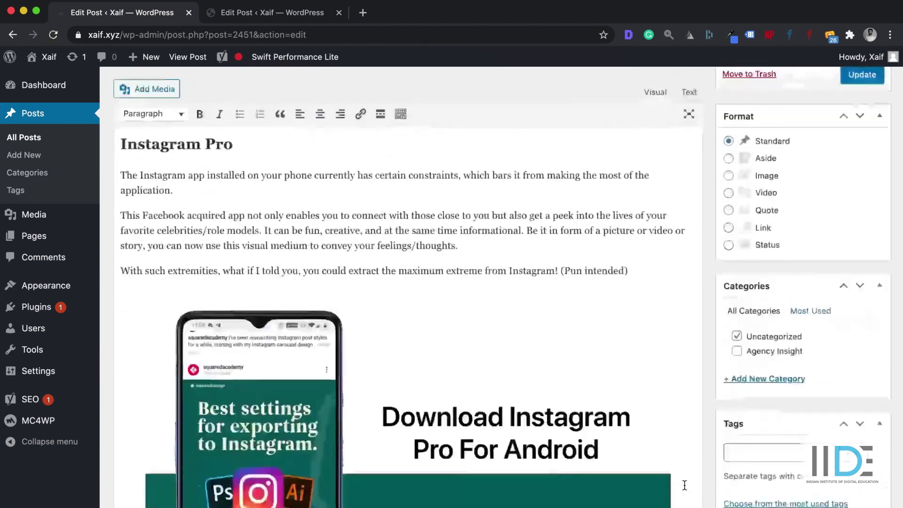
pyautogui.scroll(-15, 685, 484)
pyautogui.scroll(15, 684, 484)
pyautogui.scroll(-5, 685, 484)
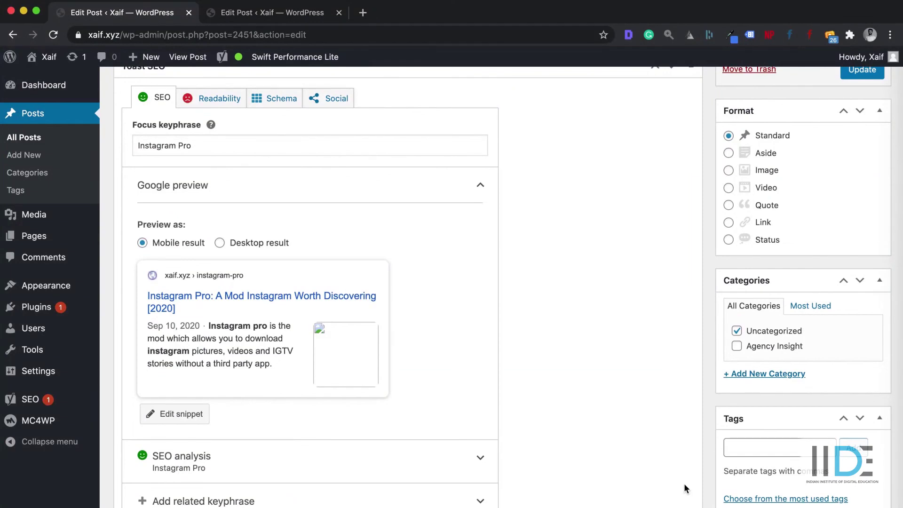
pyautogui.click(204, 104)
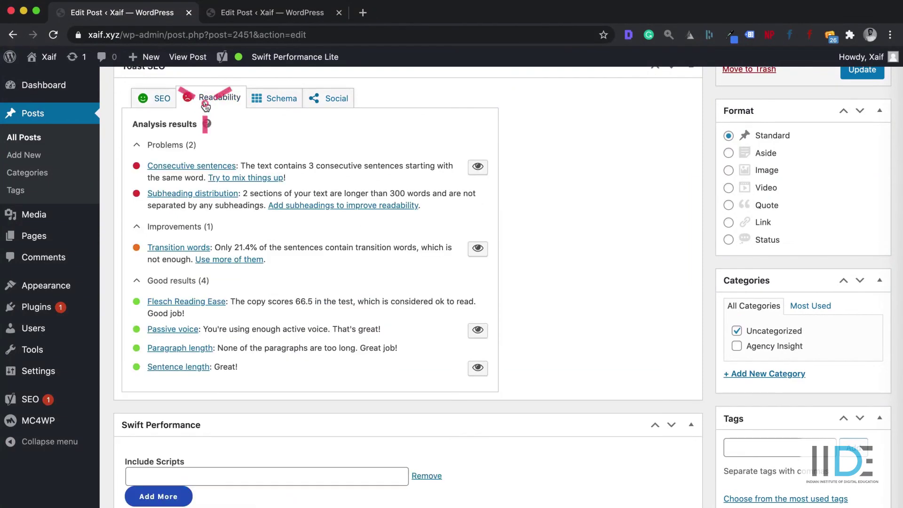